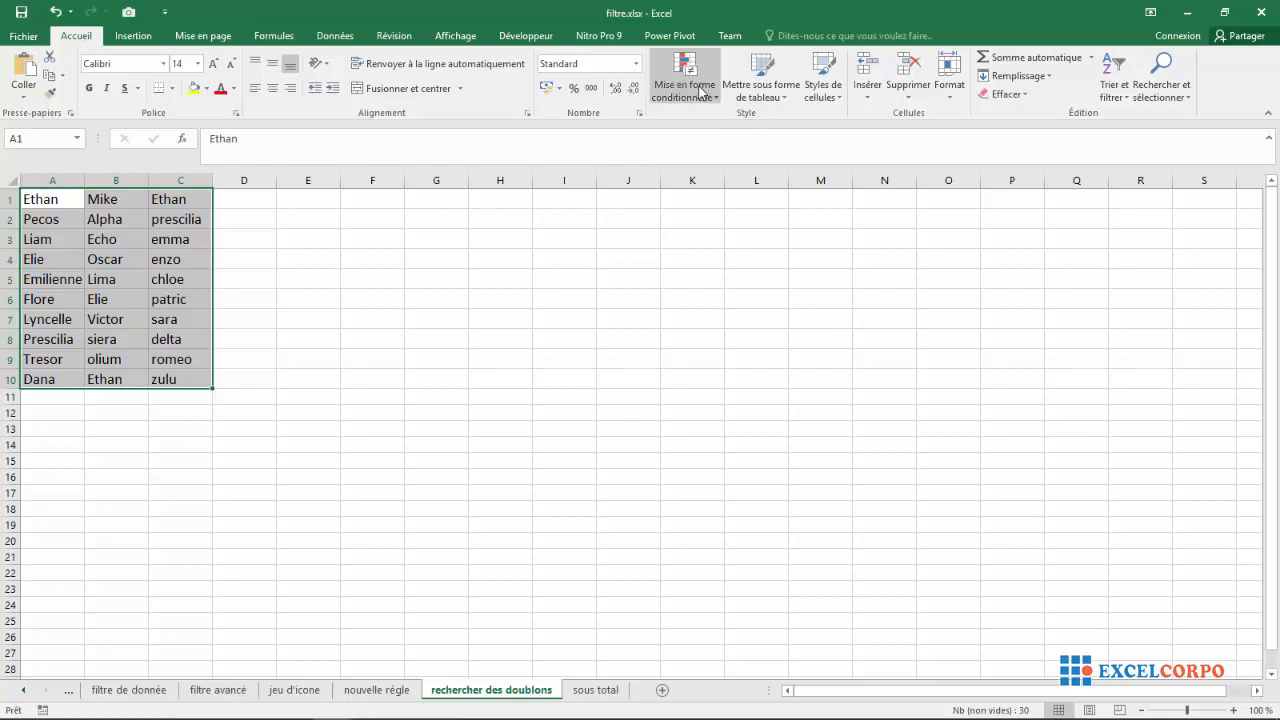
Start a duplicate-values highlighting rule on A1:C10 that targets values "en double".
click(700, 92)
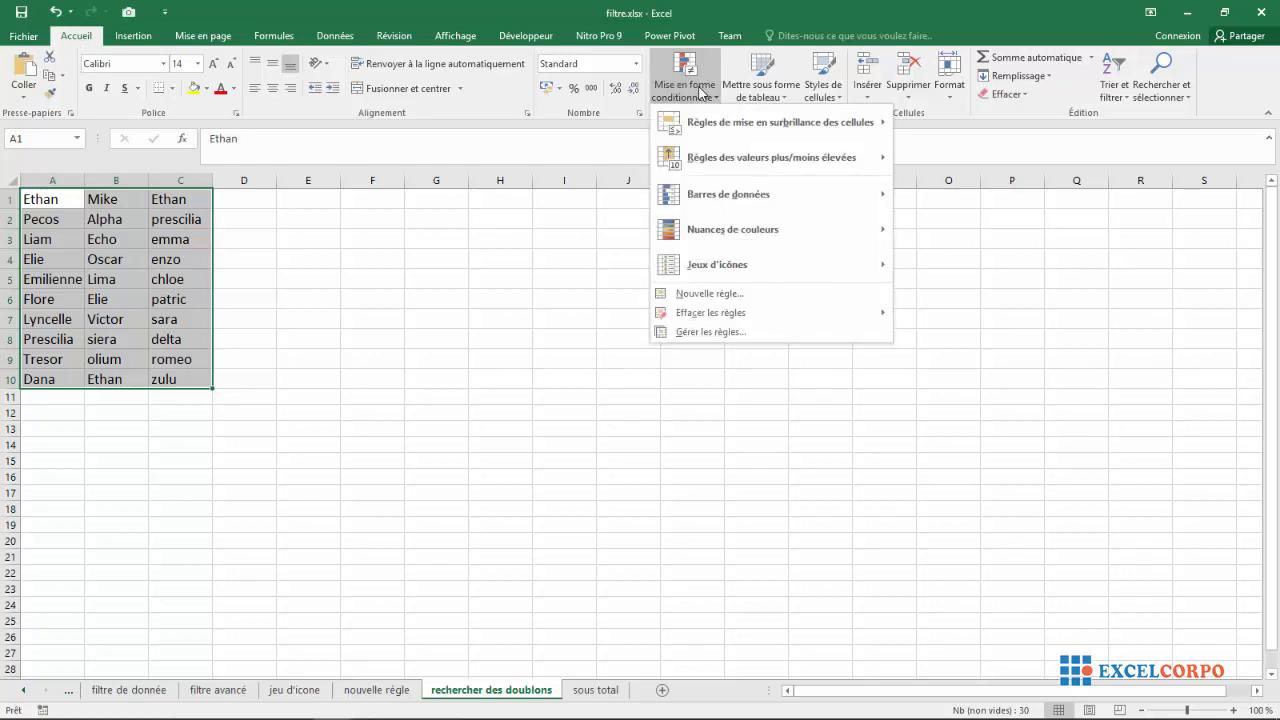
mouse_move(733, 128)
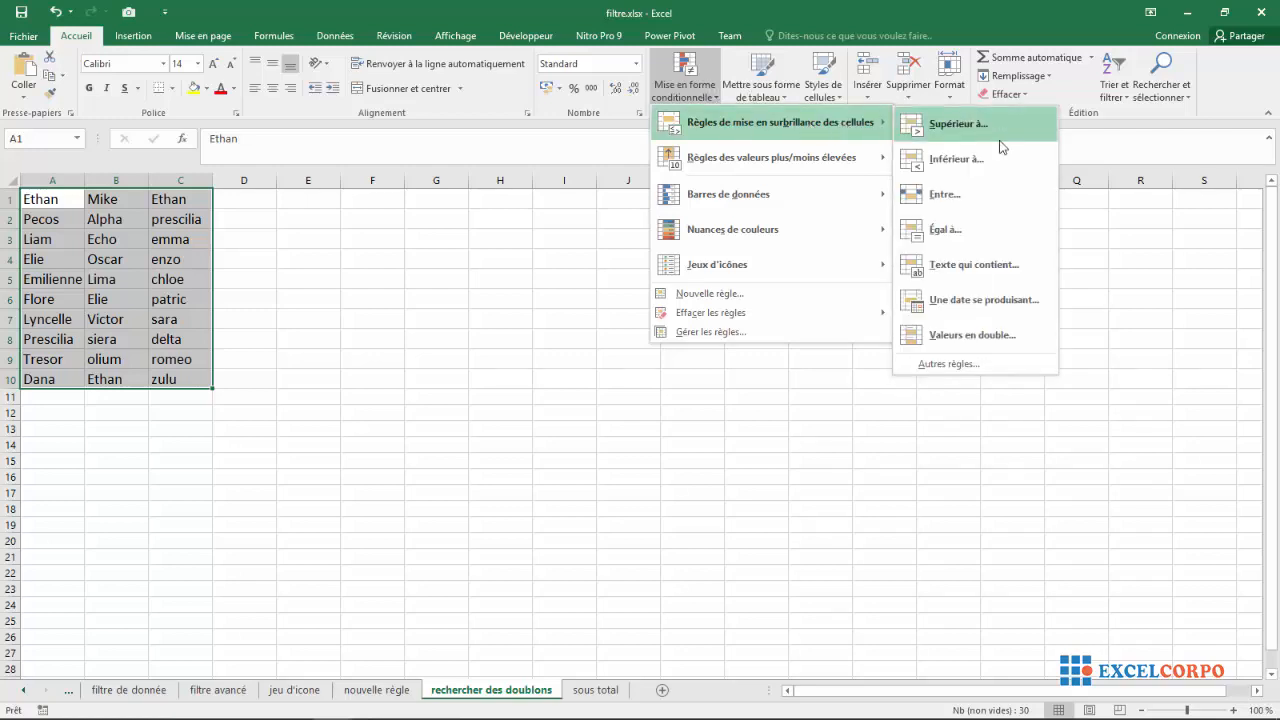
click(968, 346)
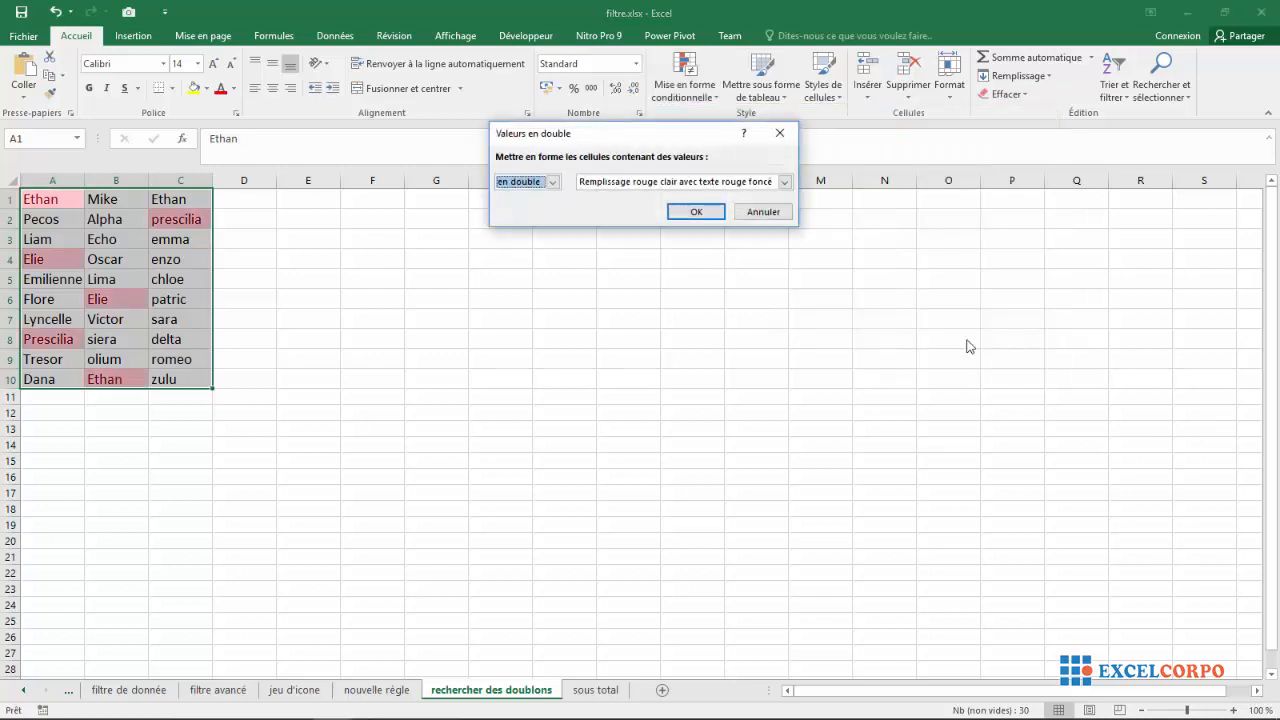
click(552, 182)
click(528, 196)
Preview the duplicates with yellow fill, green fill, light red fill, red text and red border formats.
click(784, 182)
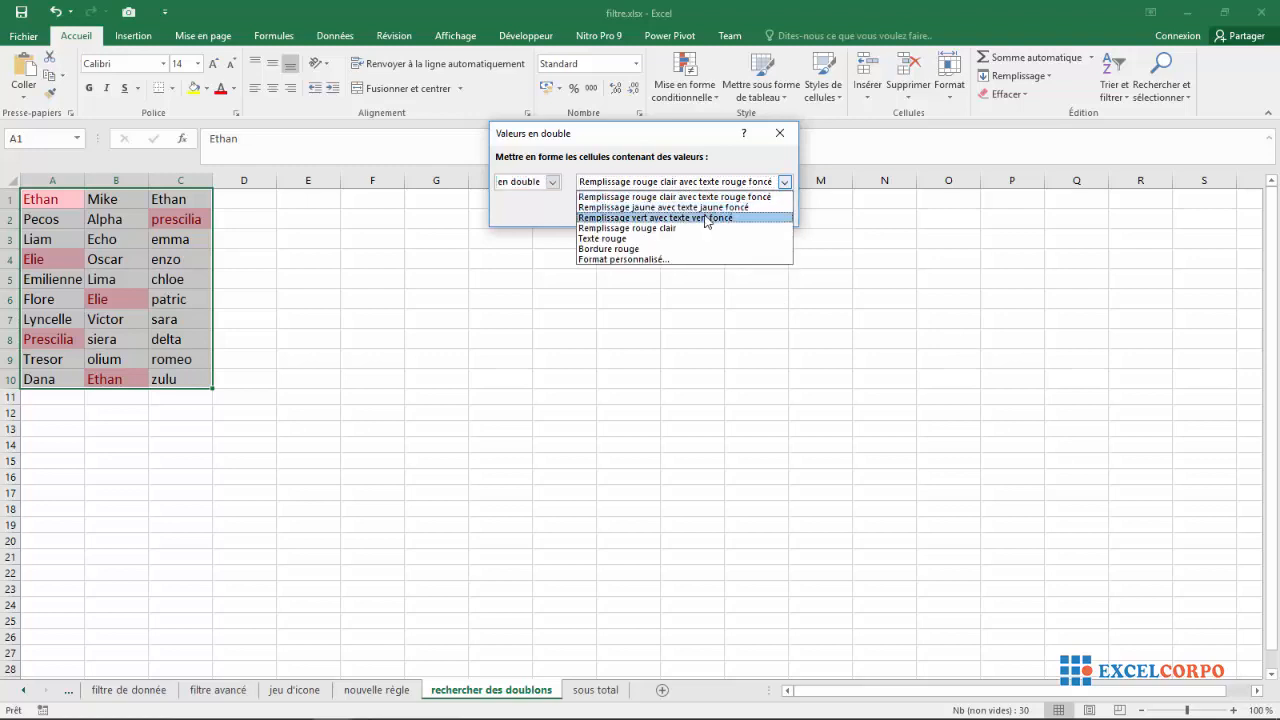
click(665, 207)
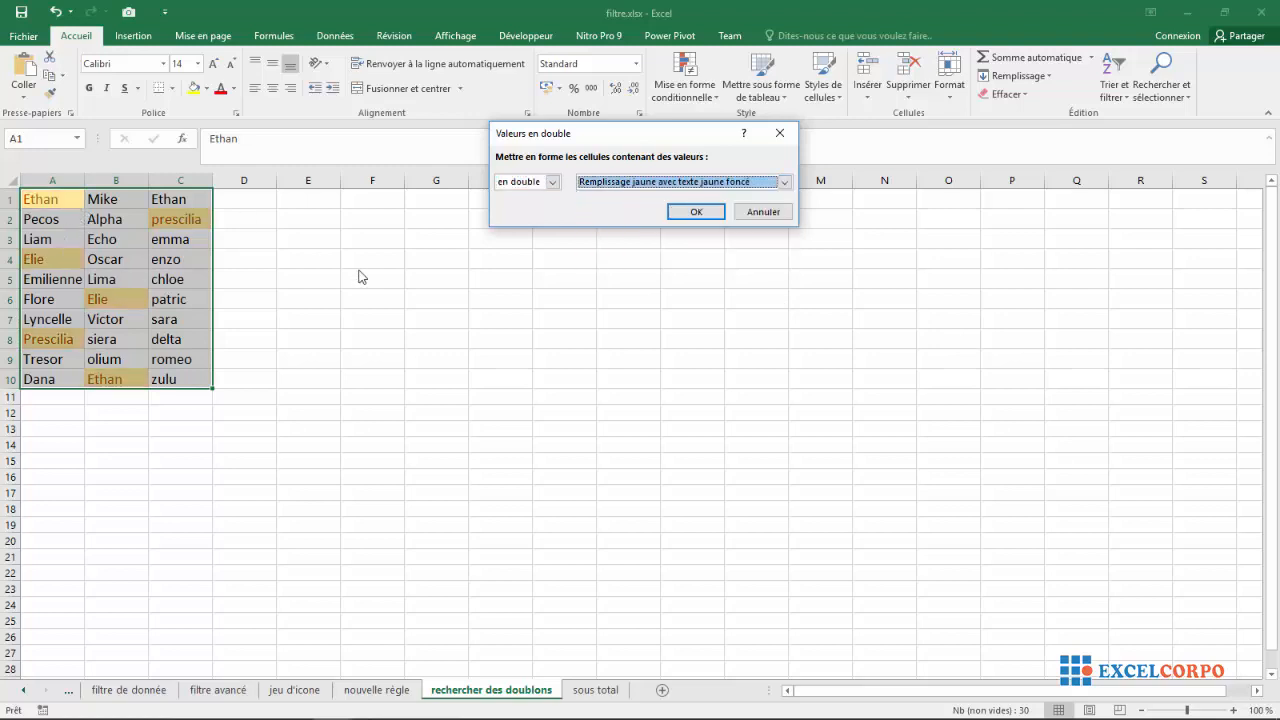
click(784, 182)
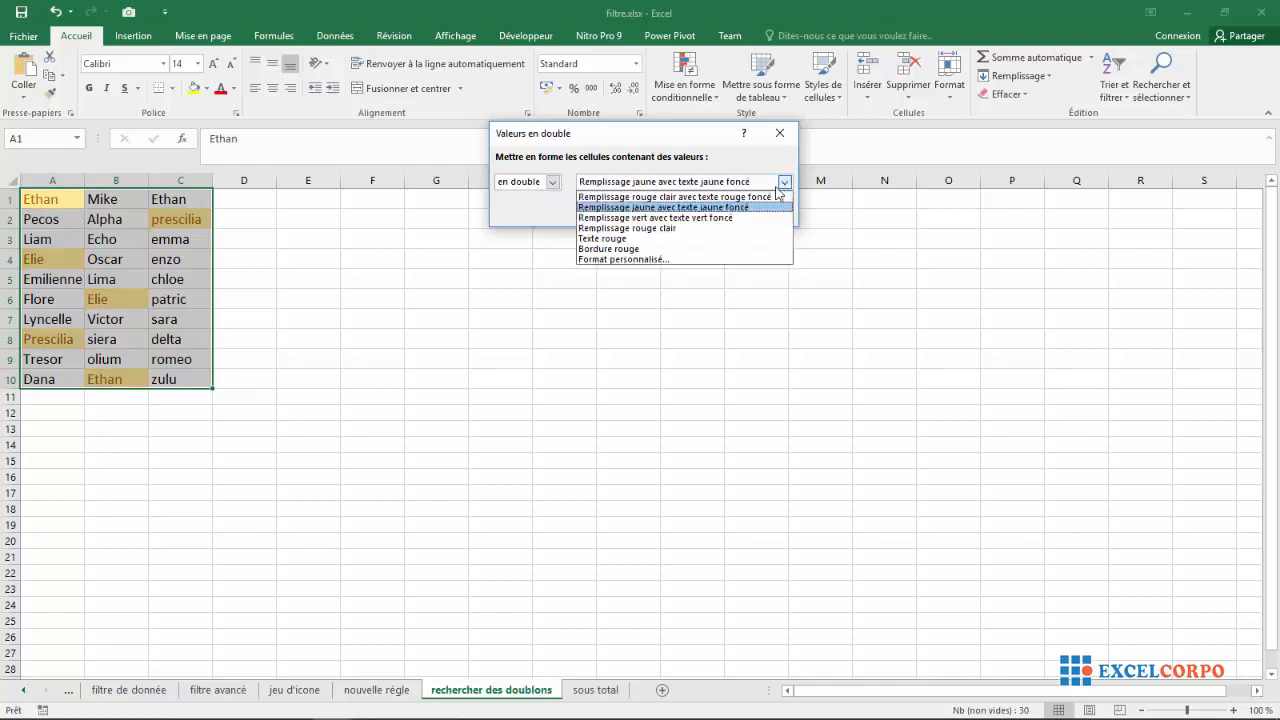
click(645, 218)
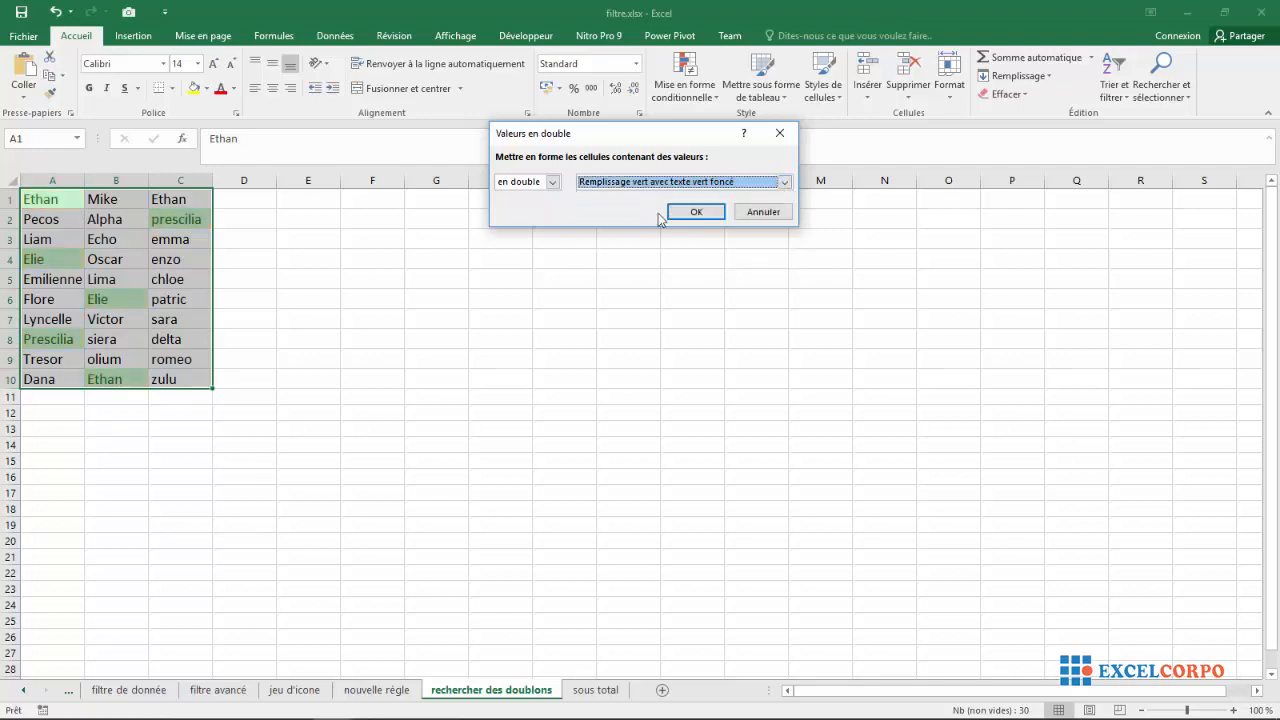
click(784, 183)
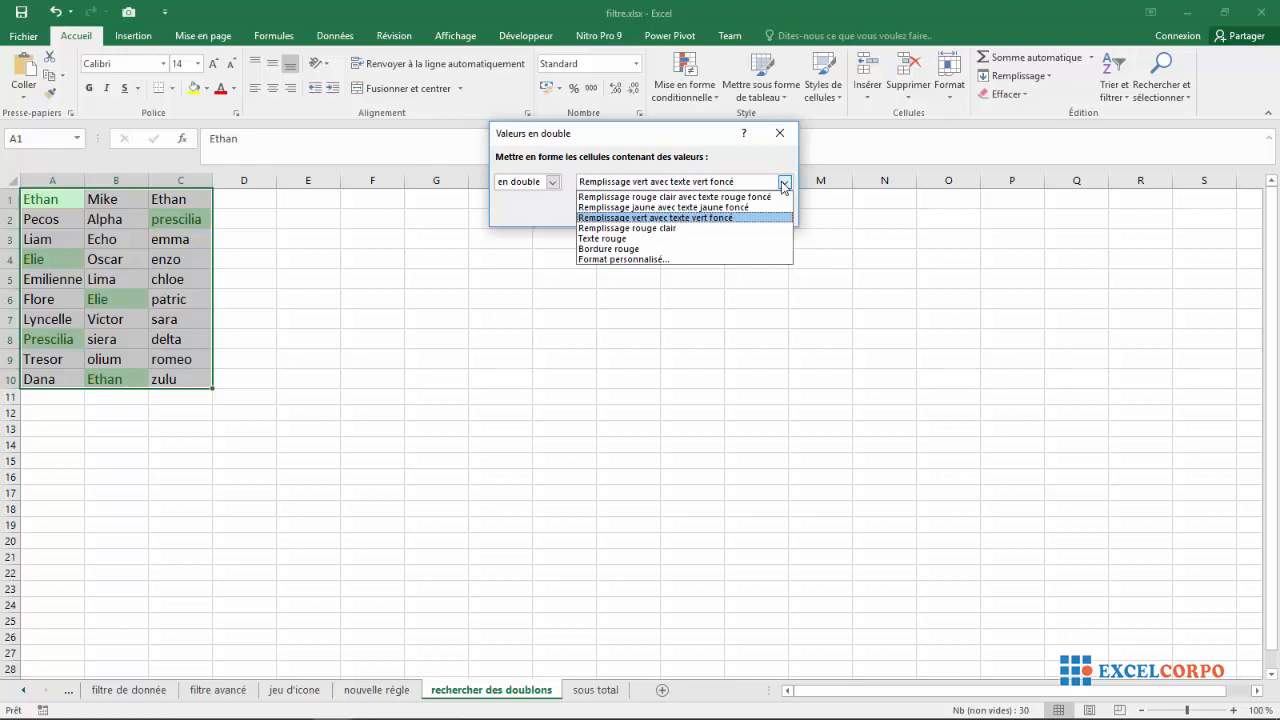
click(676, 229)
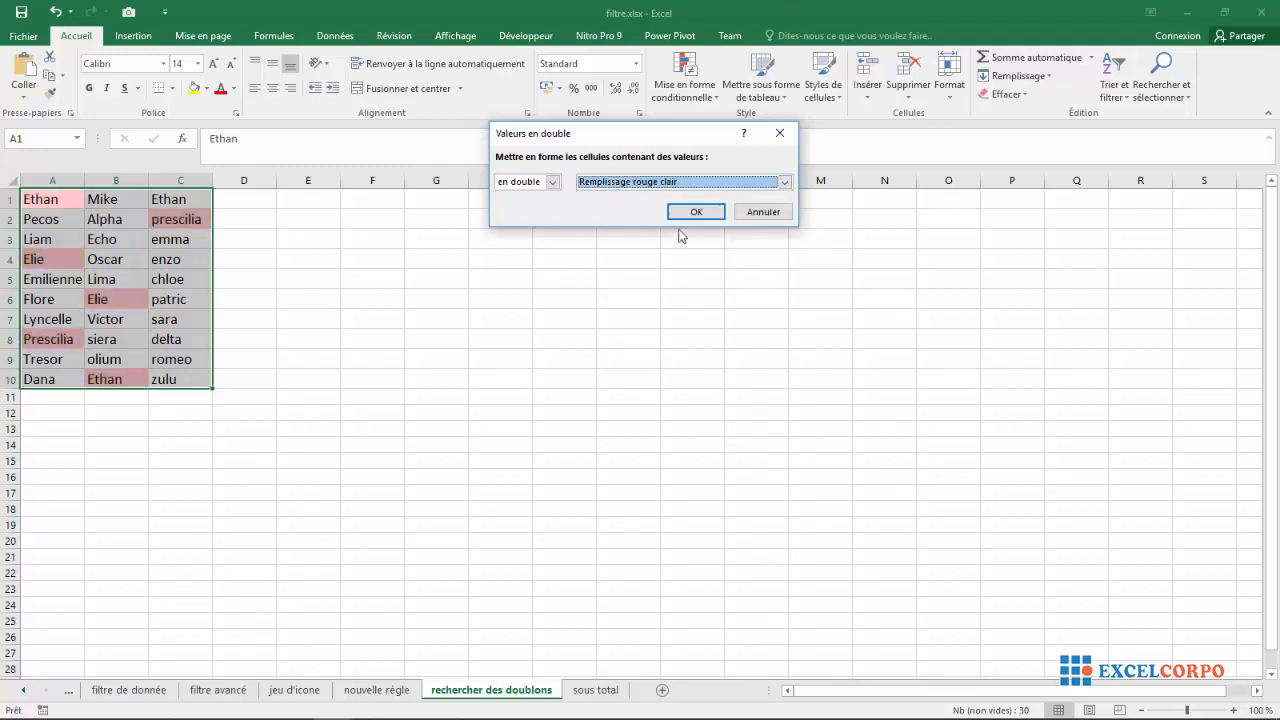
click(784, 183)
click(621, 243)
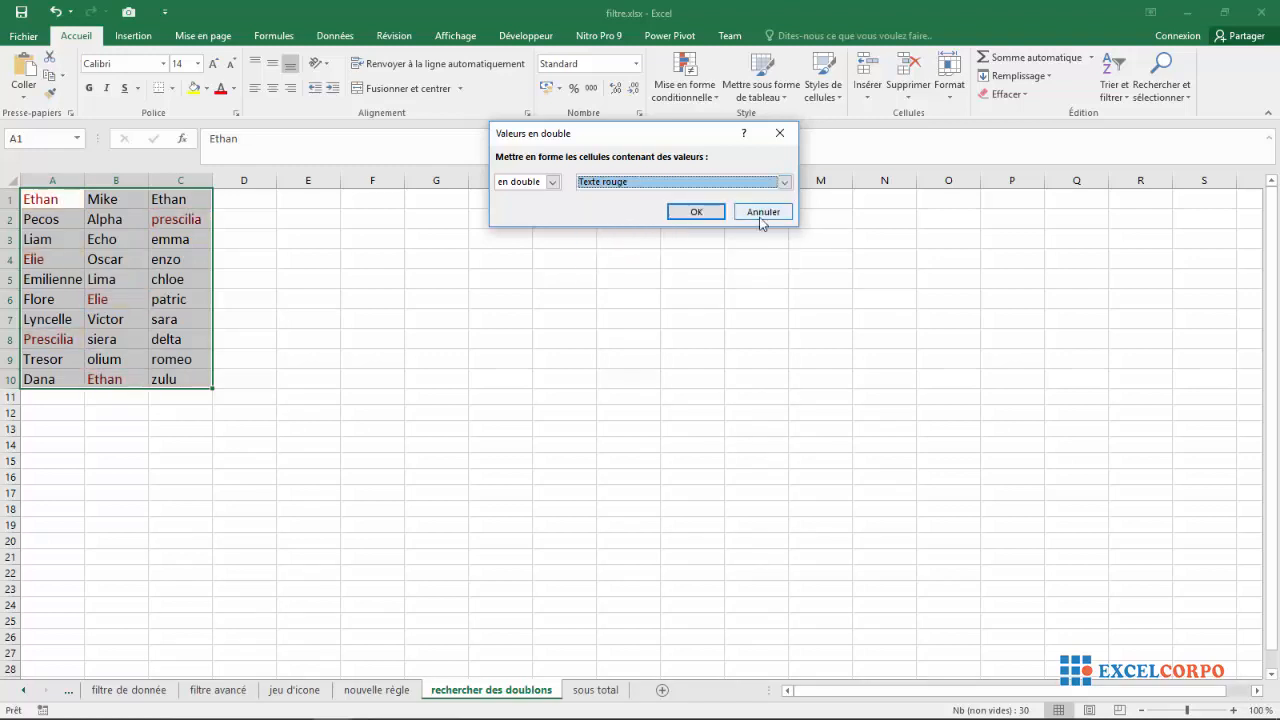
click(784, 183)
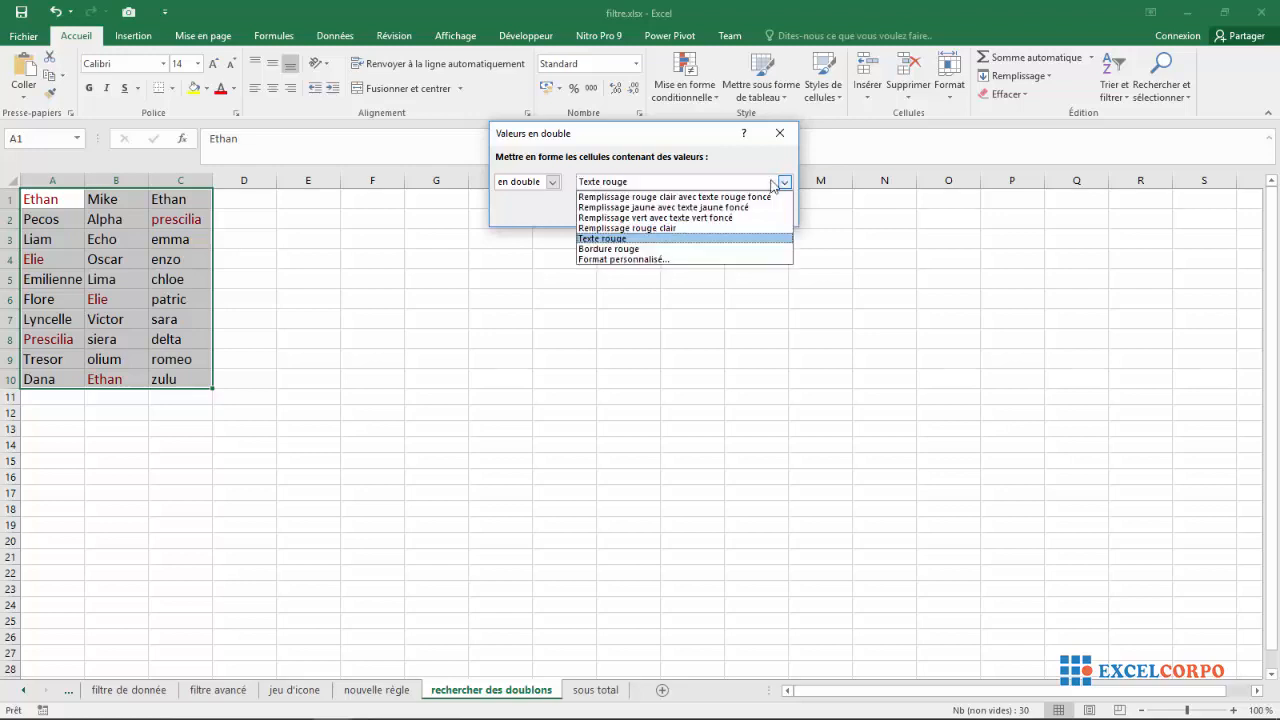
click(626, 248)
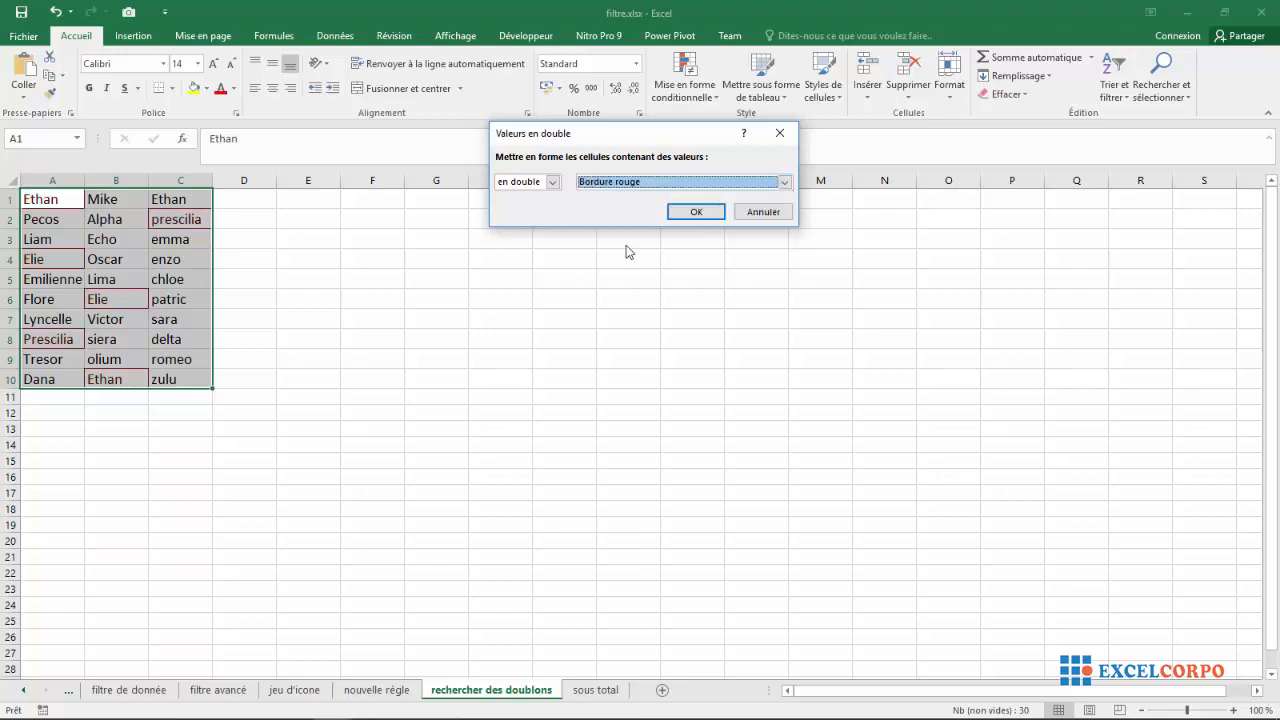
Apply the duplicate-values rule with "Remplissage rouge clair avec texte rouge foncé" formatting.
click(784, 183)
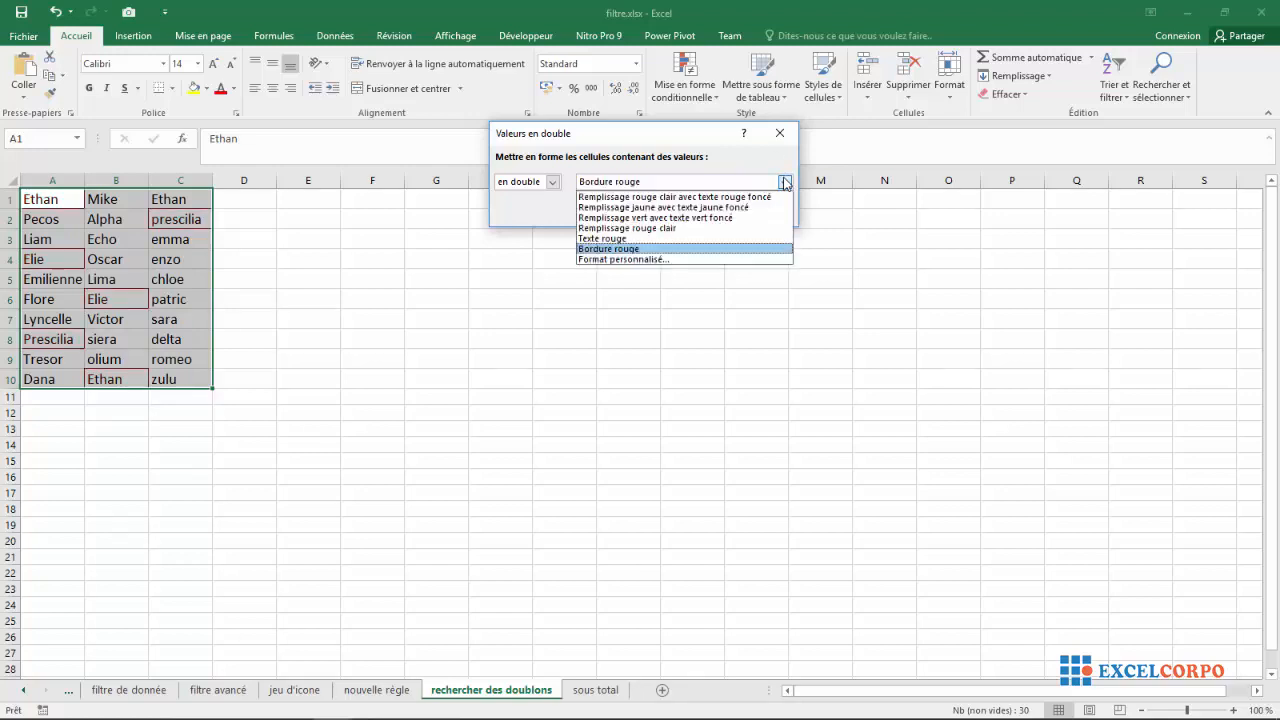
click(617, 198)
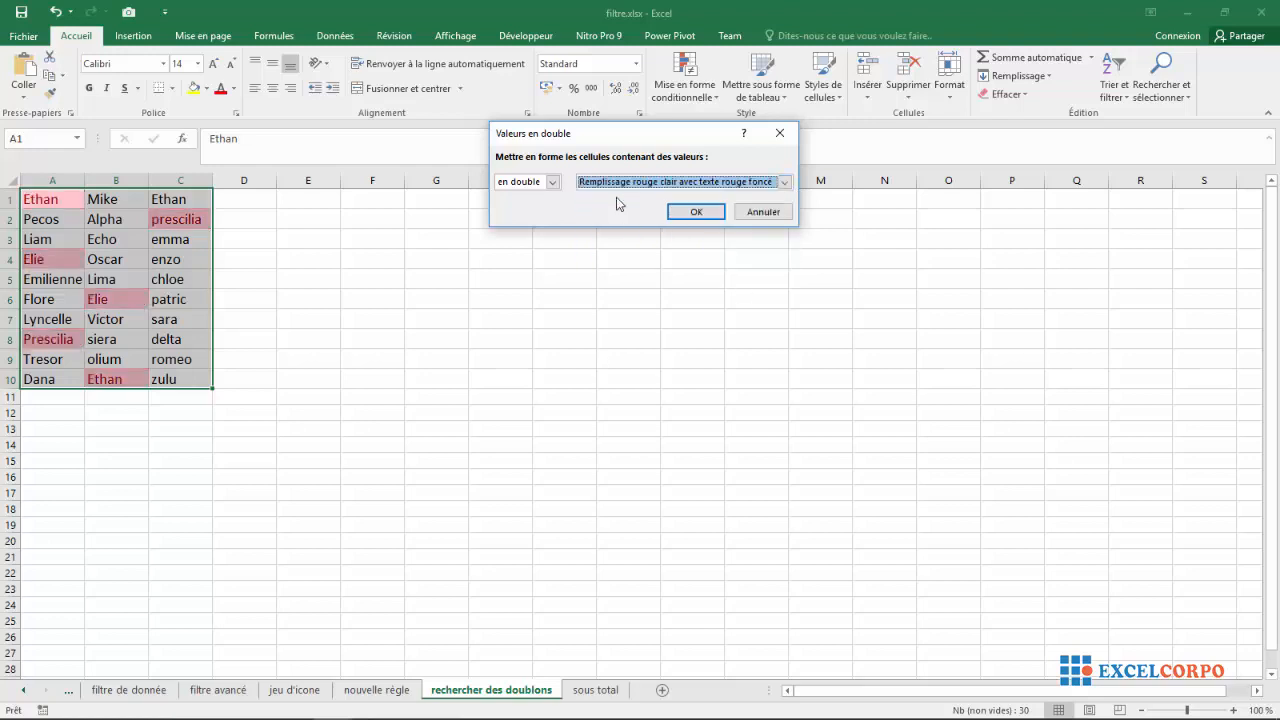
click(685, 211)
click(424, 319)
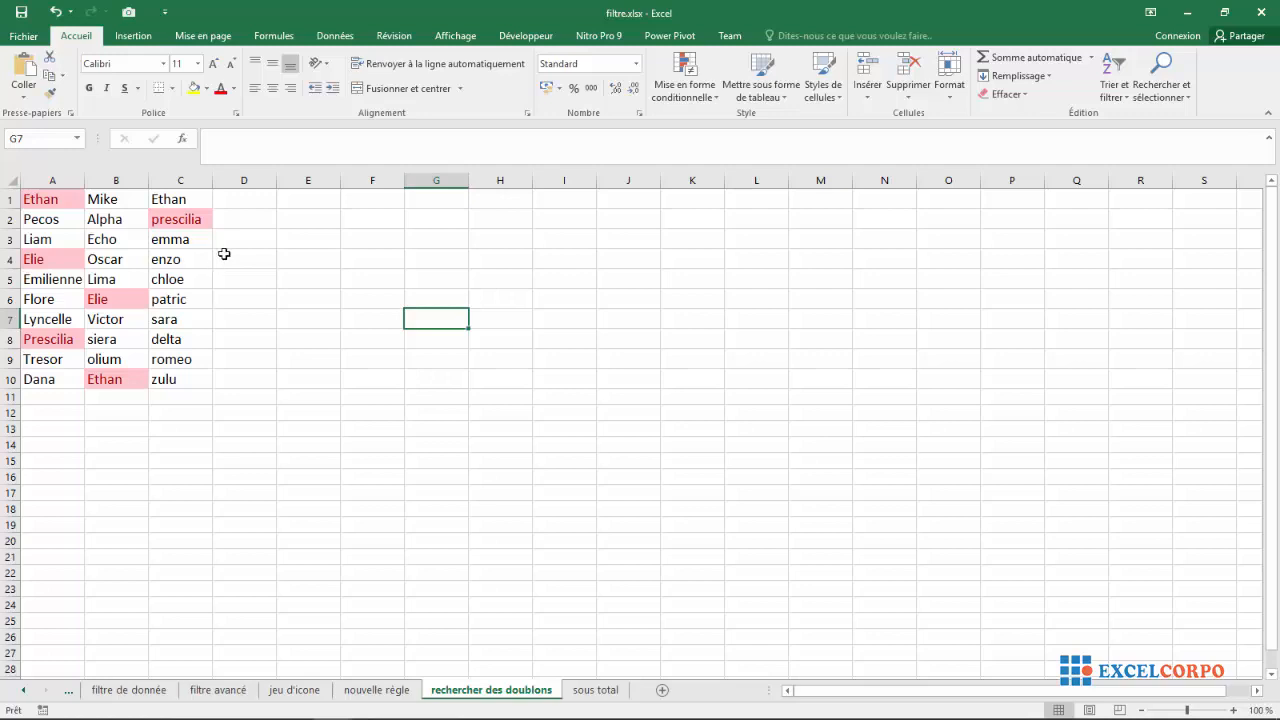
Check which value types the duplicate-values rule offers, without applying another rule.
click(716, 103)
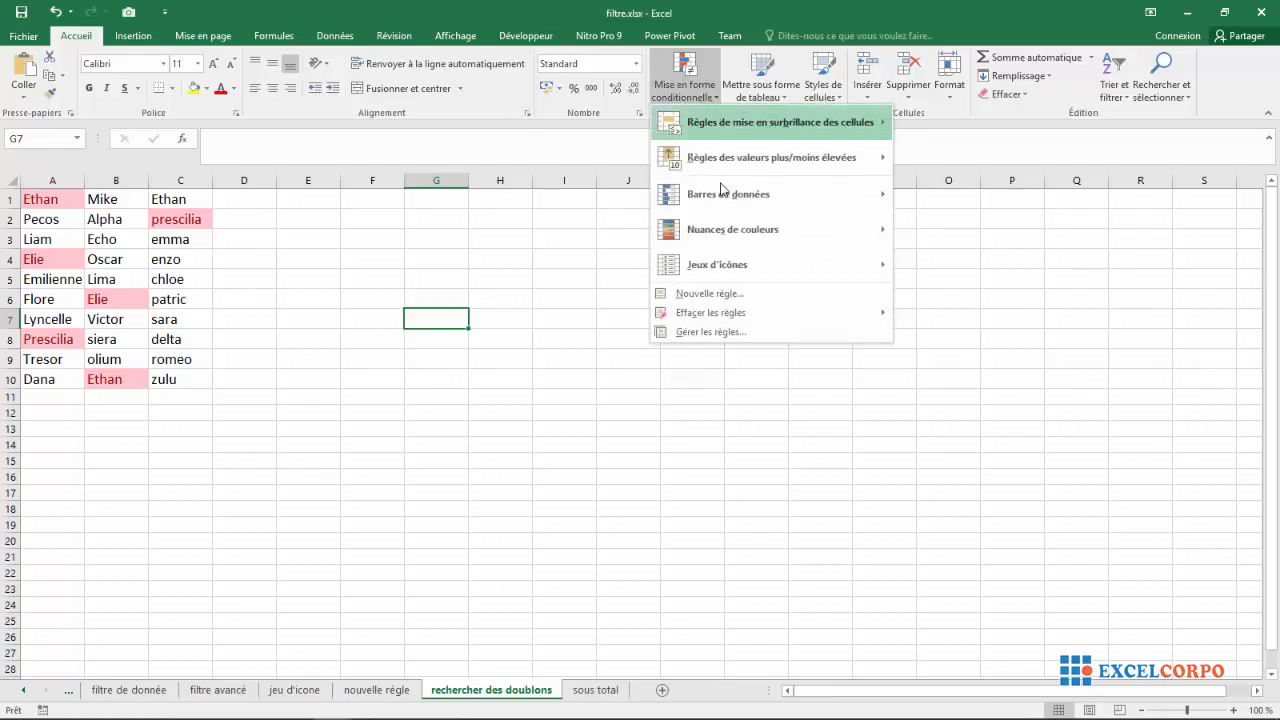
mouse_move(770, 131)
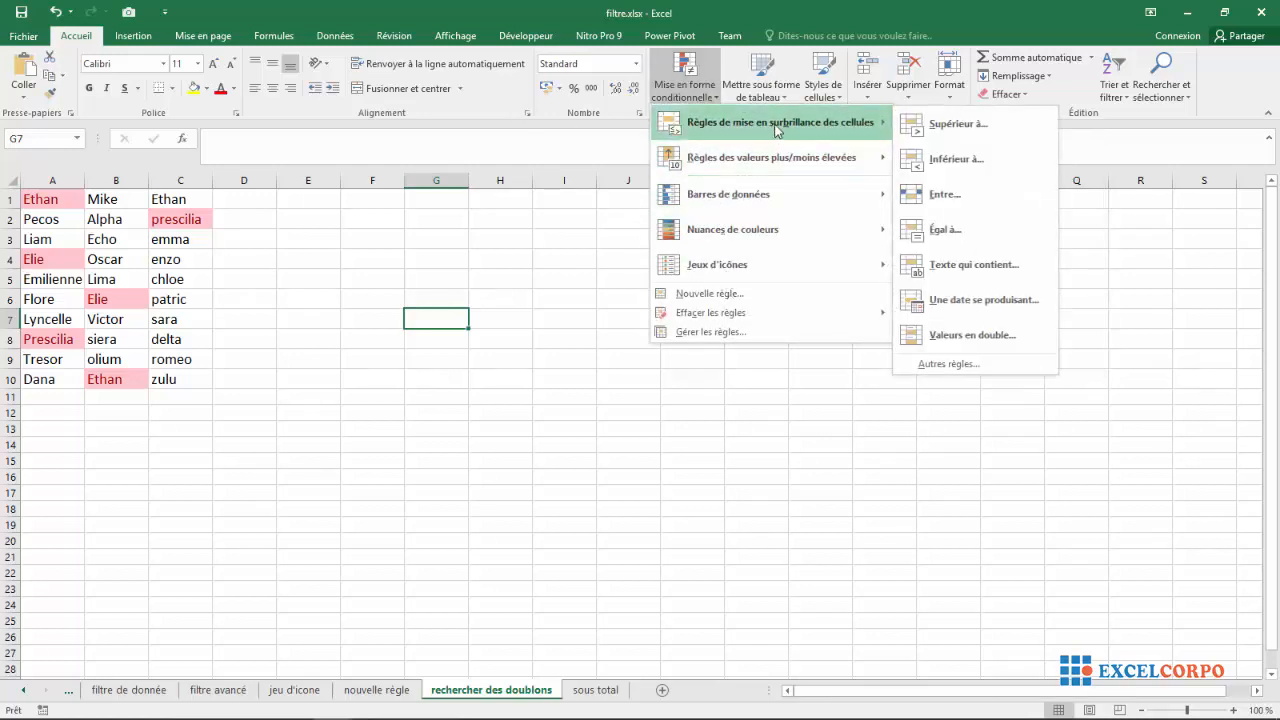
click(928, 338)
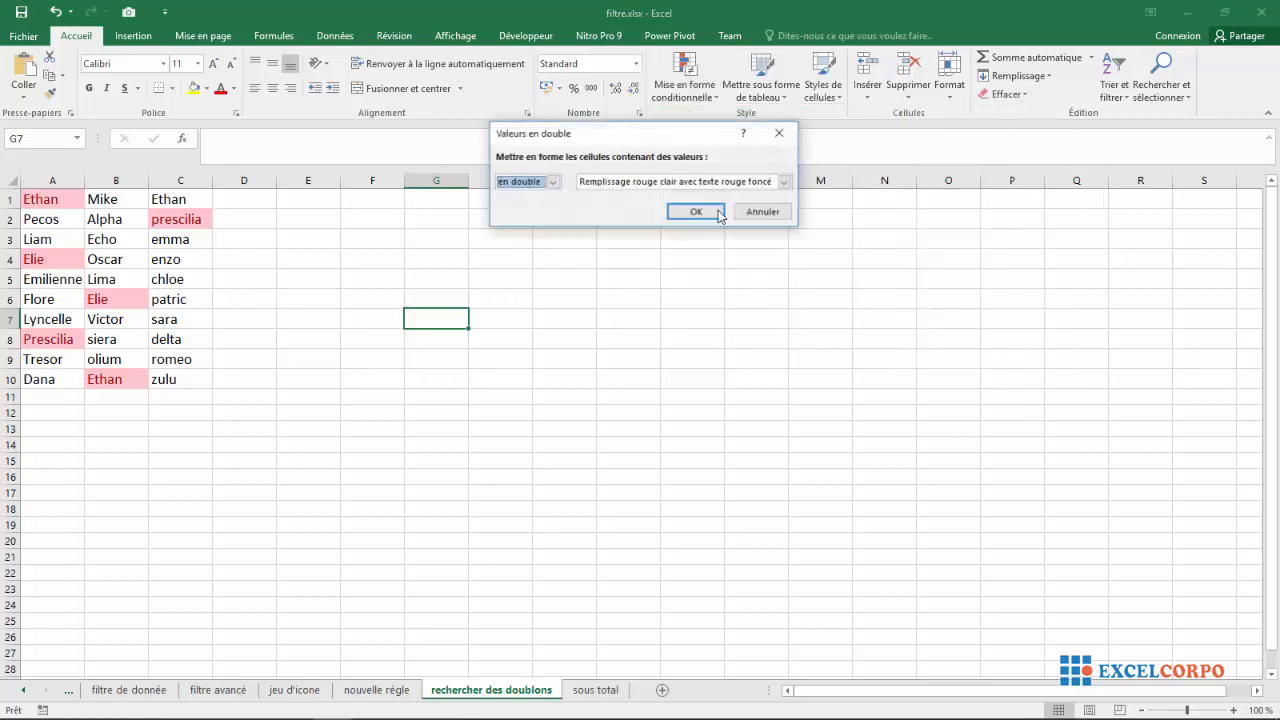
click(552, 182)
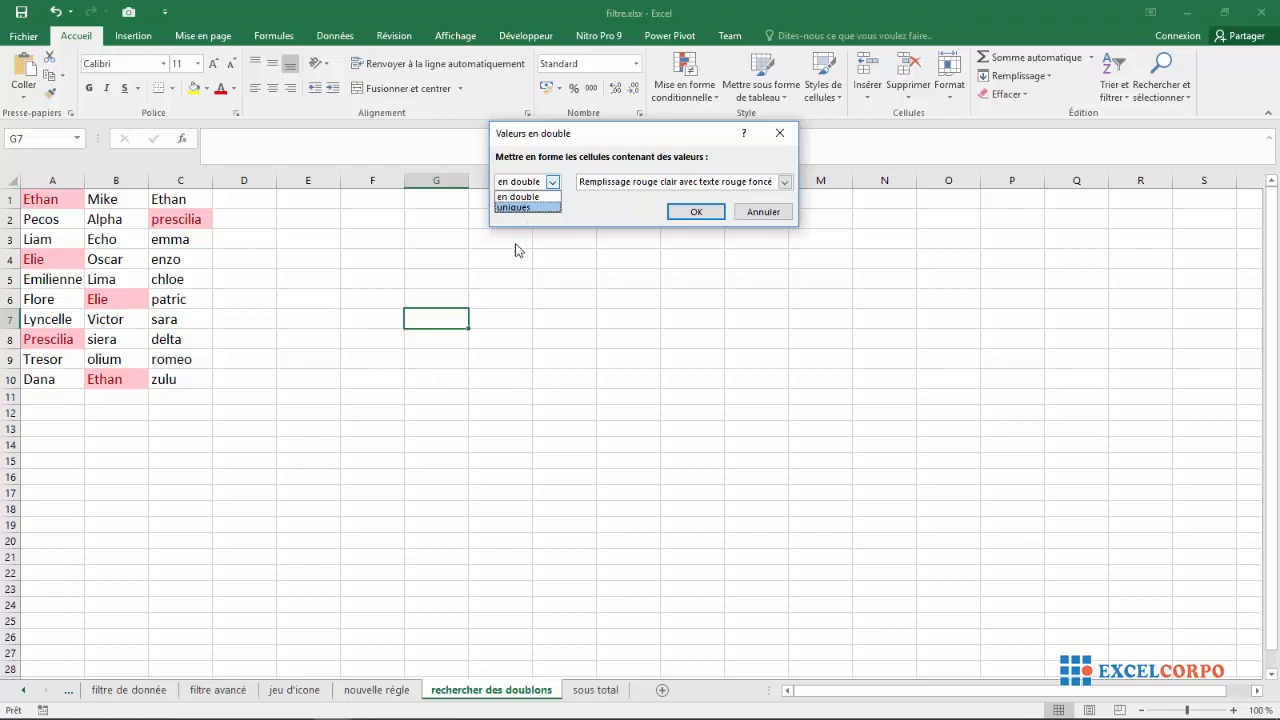
click(507, 314)
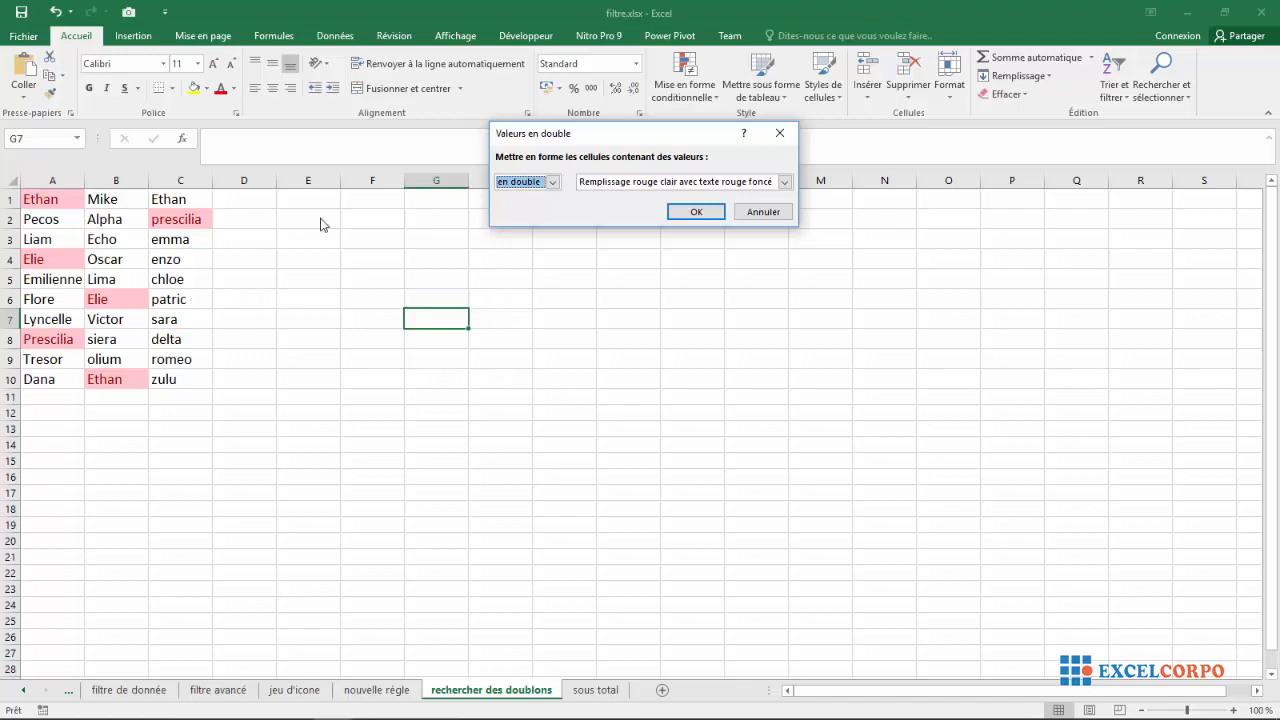
click(779, 141)
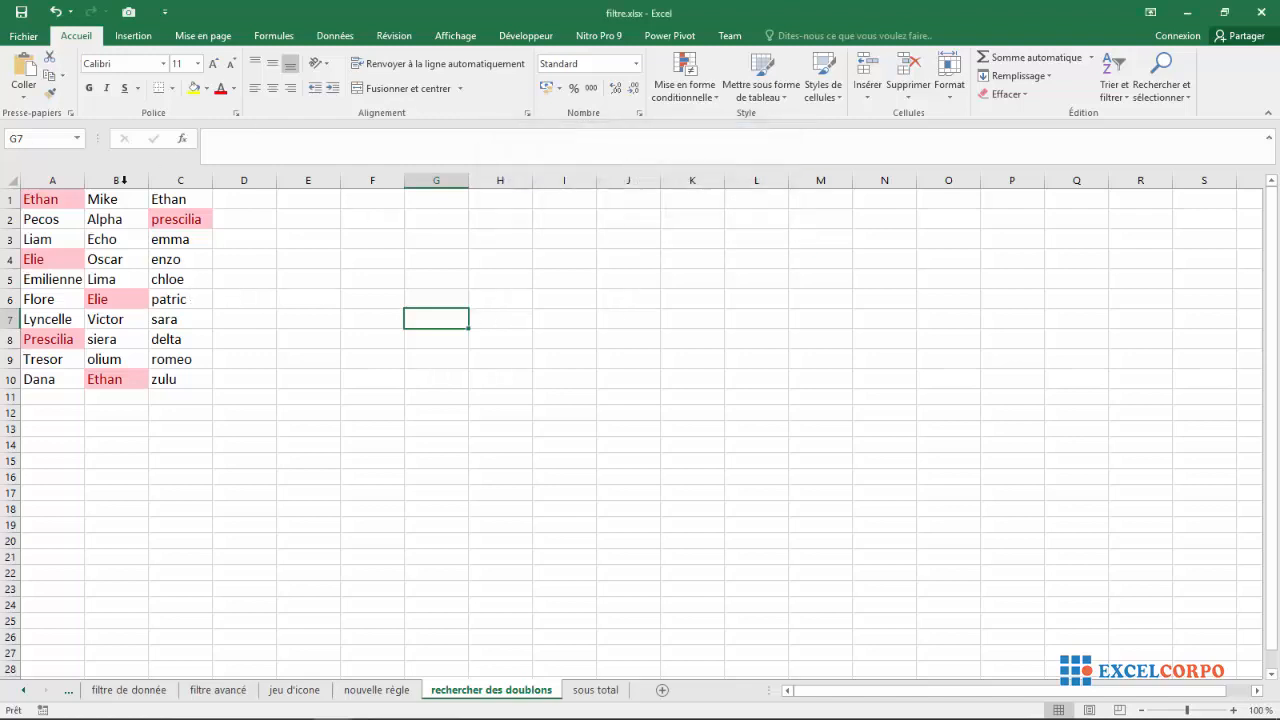
Examine the highlighted duplicate pairs in cells A1 and B10, A8 and C2, and A4 and B6.
click(50, 201)
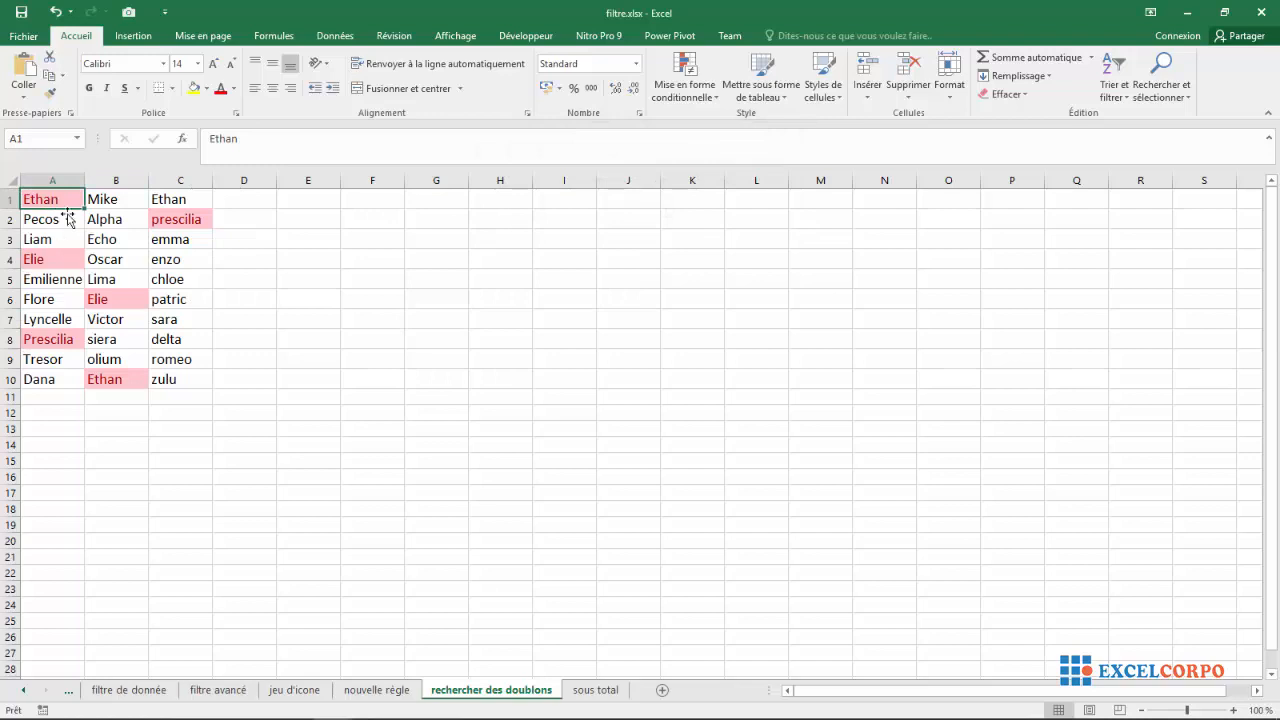
click(98, 382)
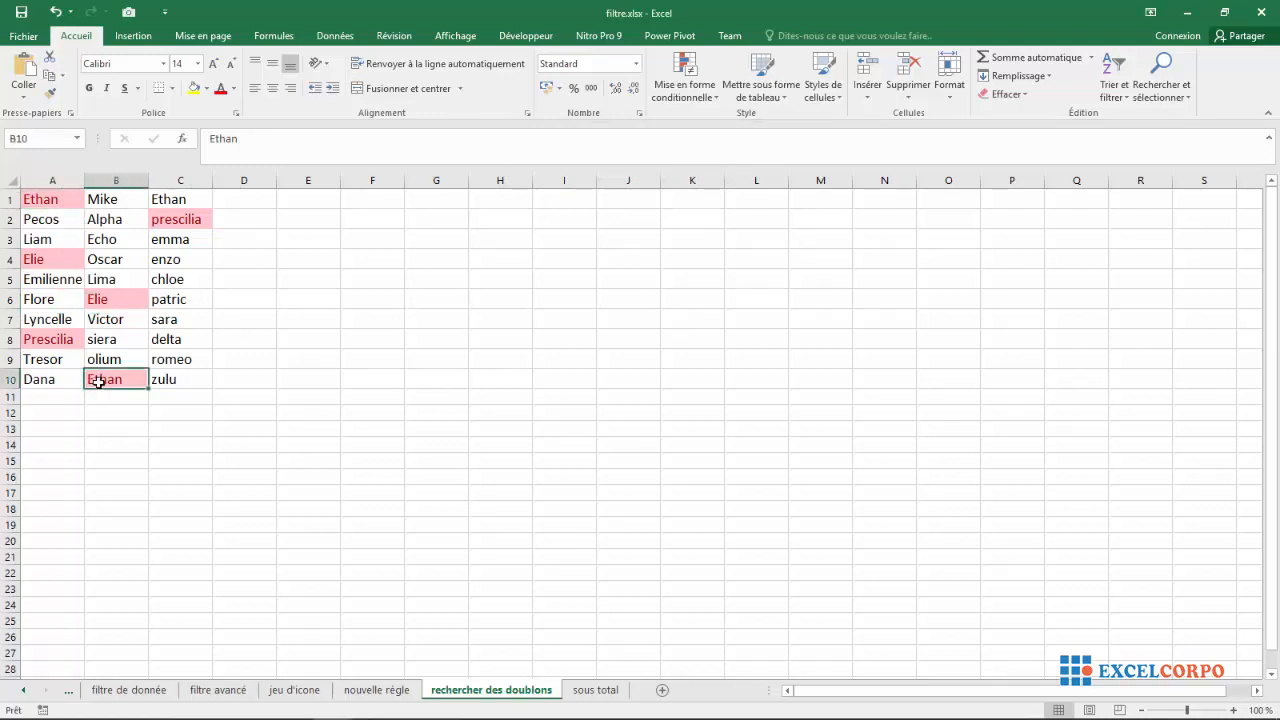
click(36, 336)
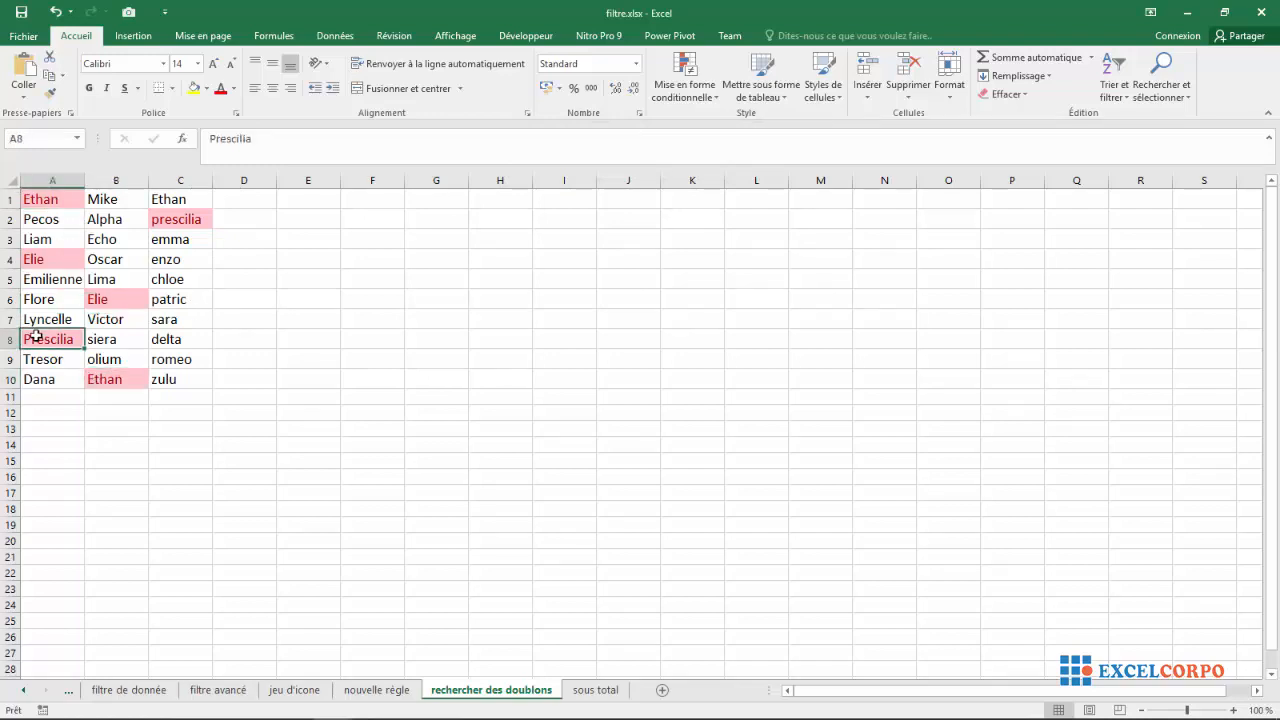
click(200, 219)
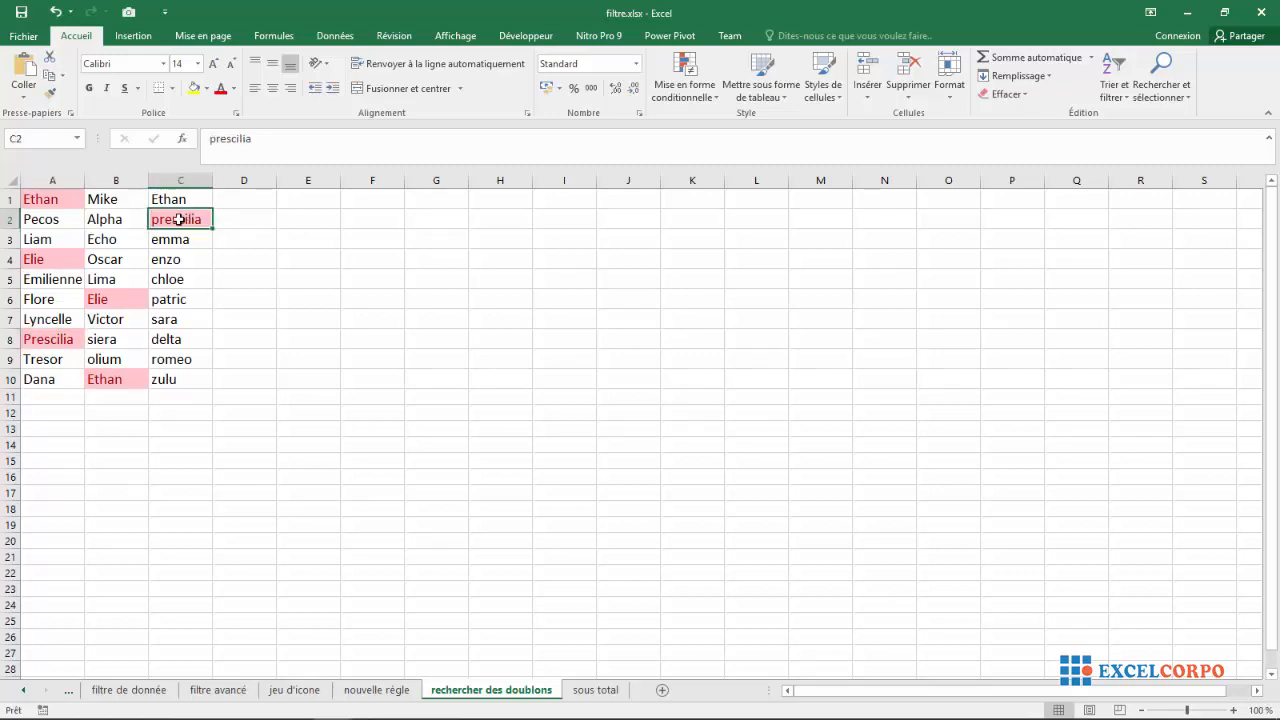
click(62, 267)
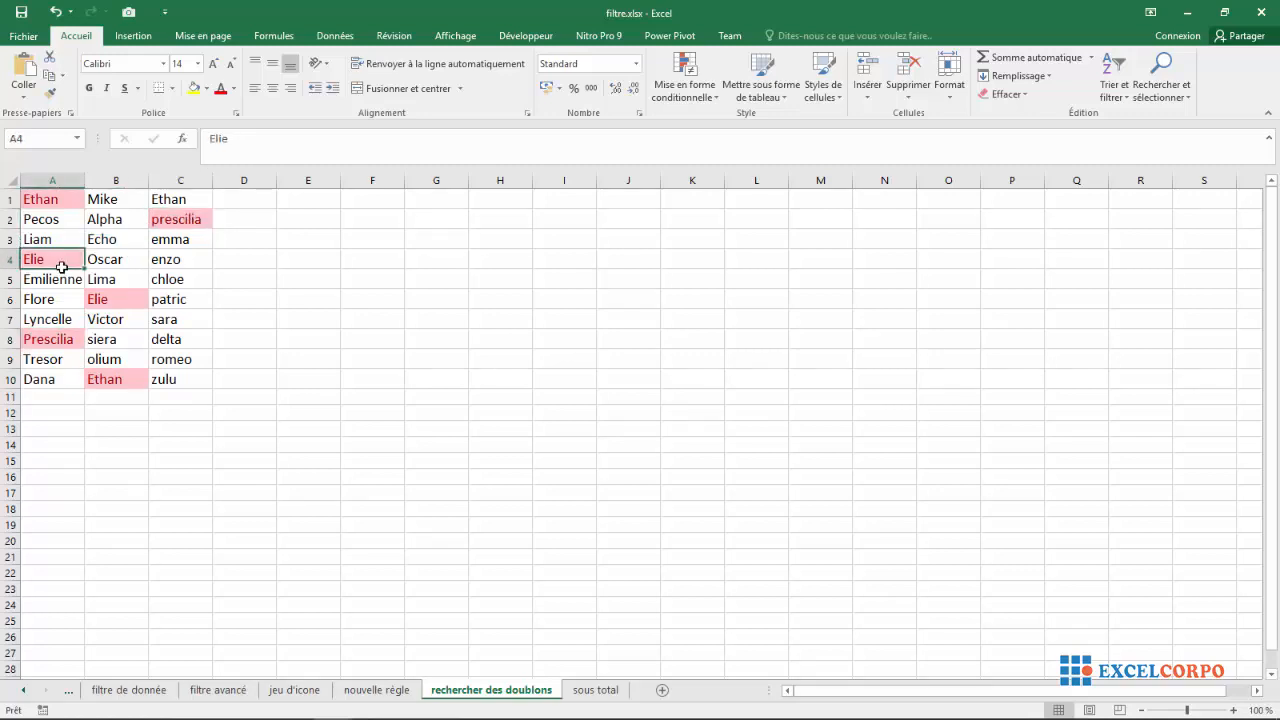
click(105, 300)
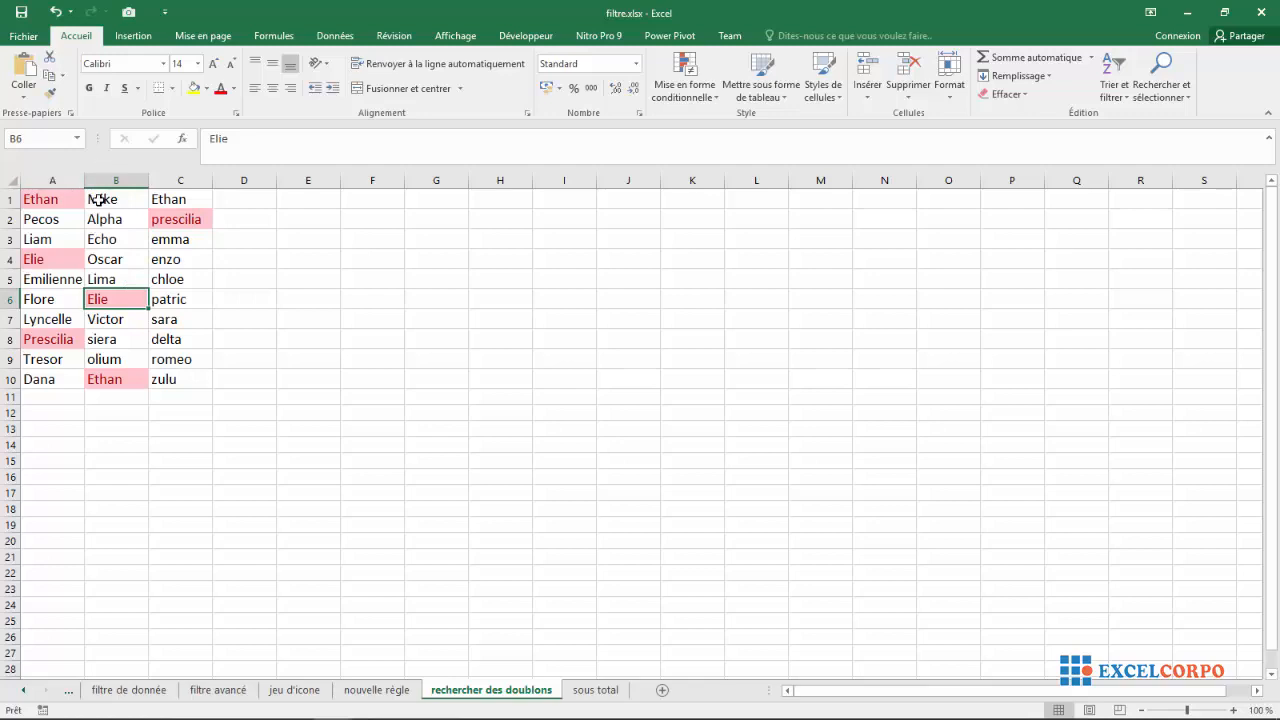
Undo the duplicate highlighting and start a new formula-based formatting rule for A1:C10.
click(55, 11)
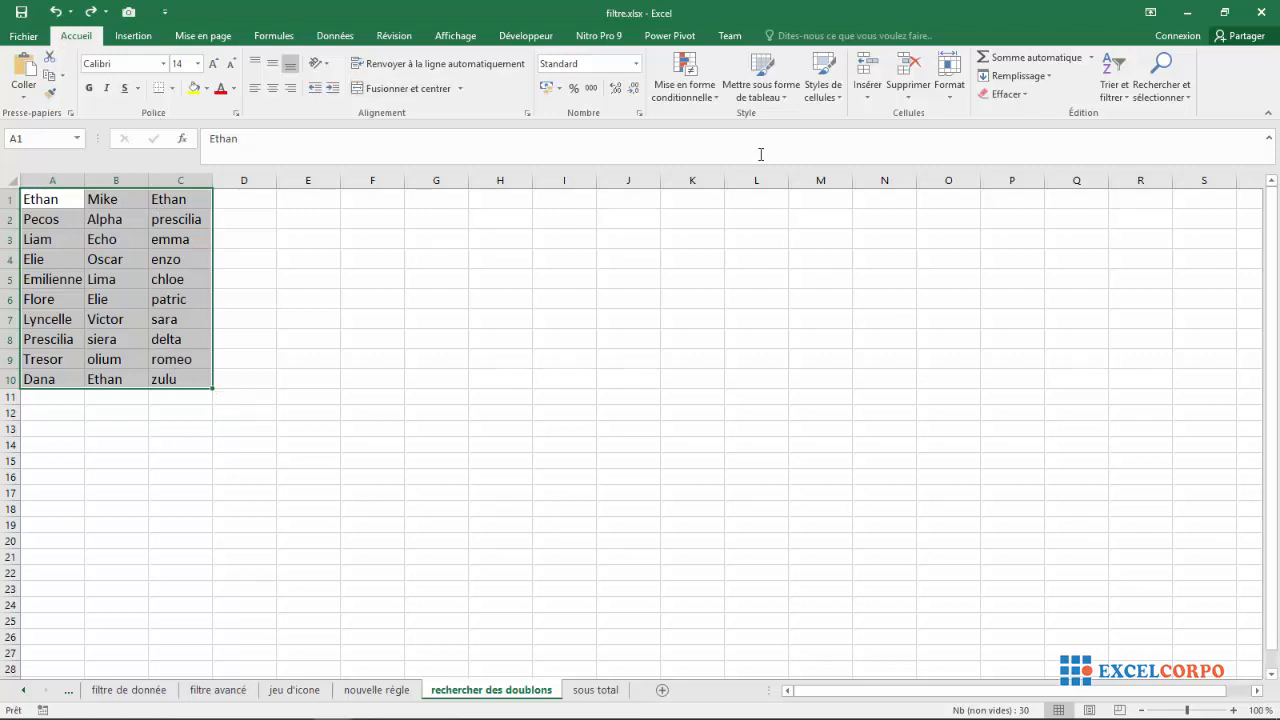
click(706, 101)
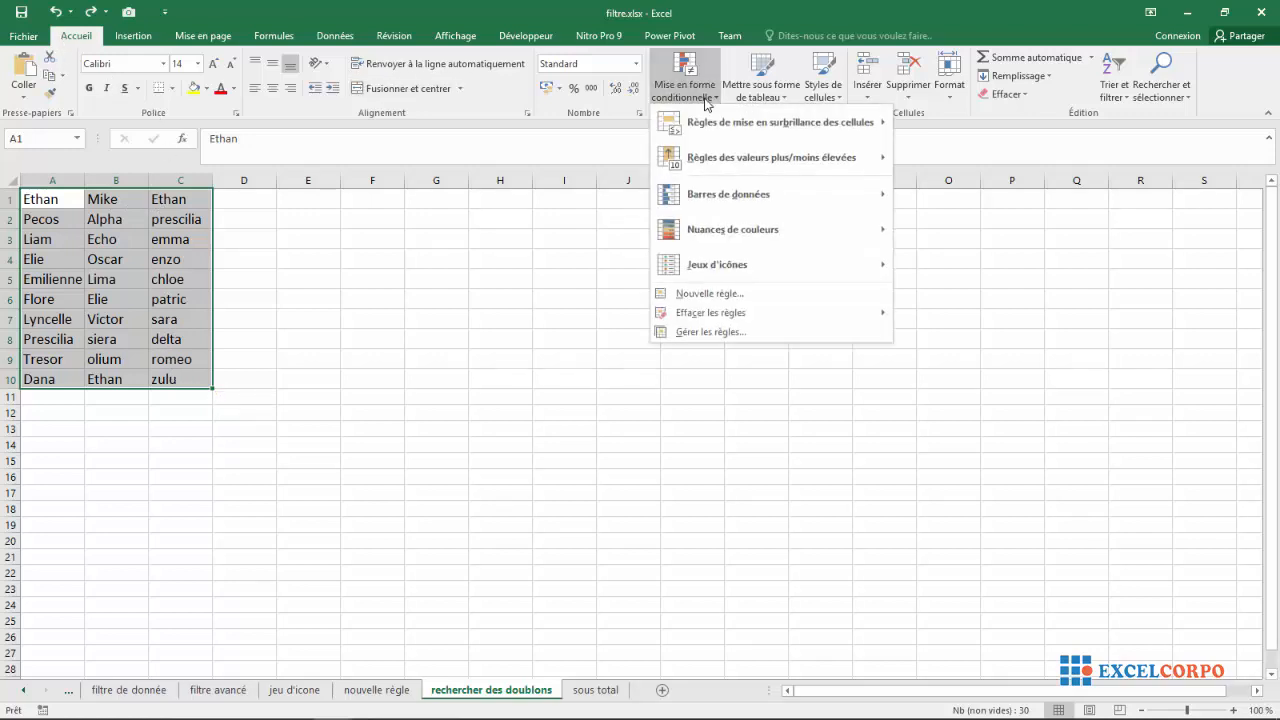
click(672, 298)
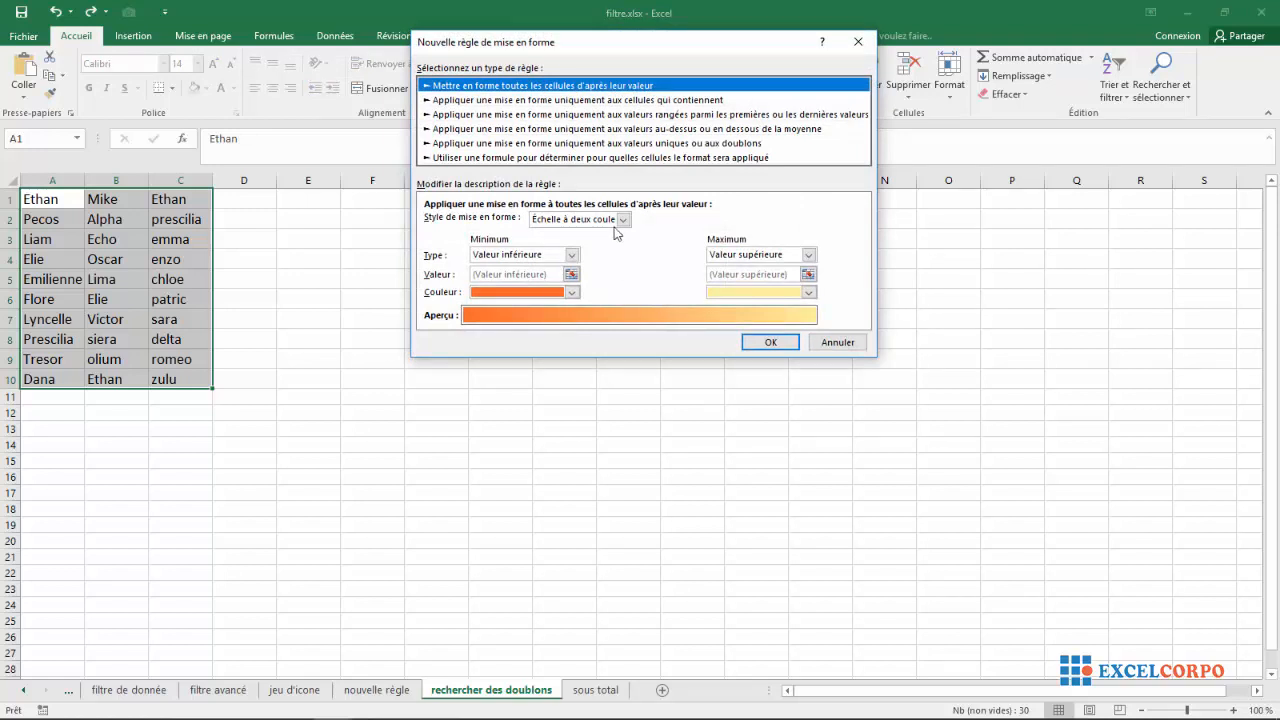
click(481, 158)
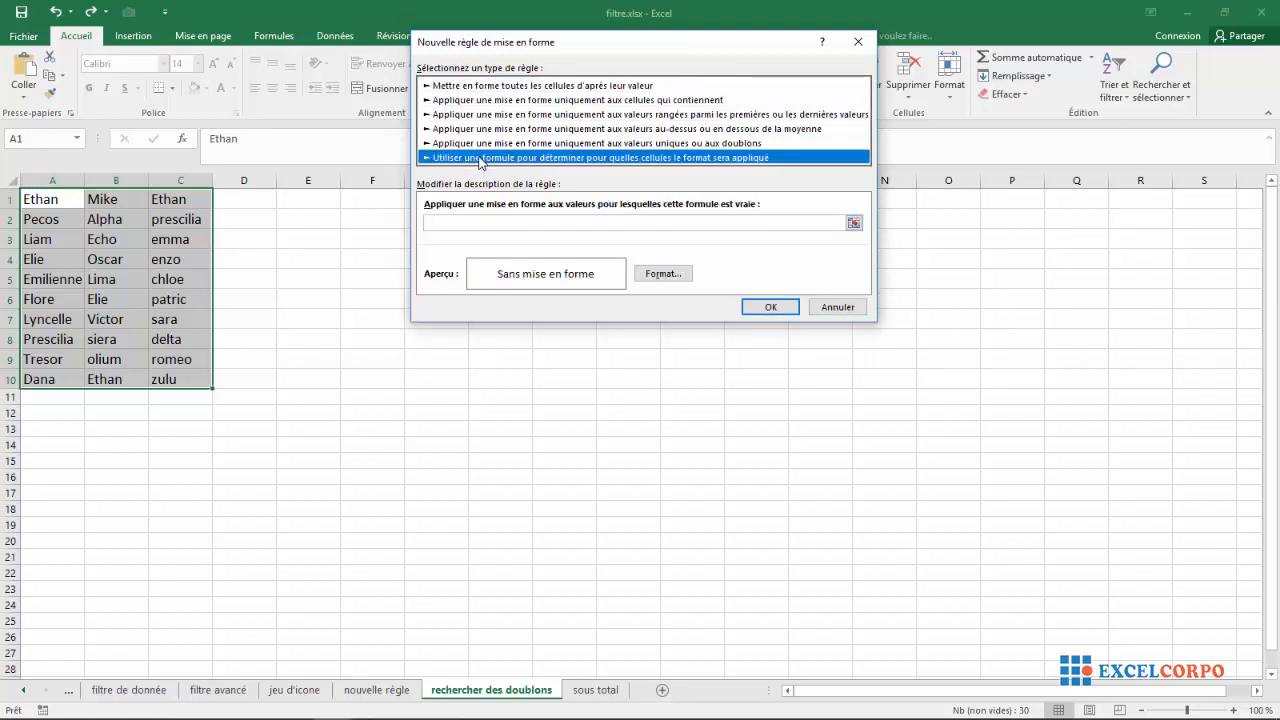
Enter the rule's formula =nb.si($A$1:$C$10;A1)=3, with a relative reference to A1.
click(437, 222)
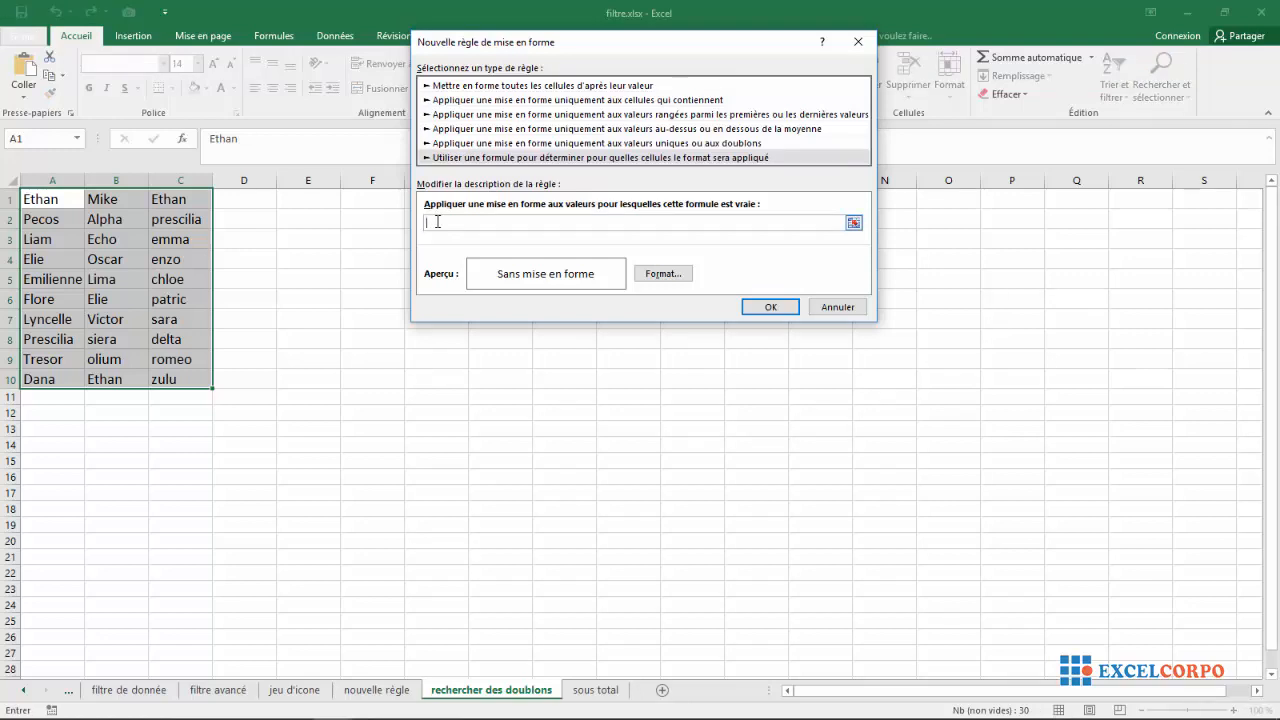
text(=nb.si()
drag(37, 199, 159, 372)
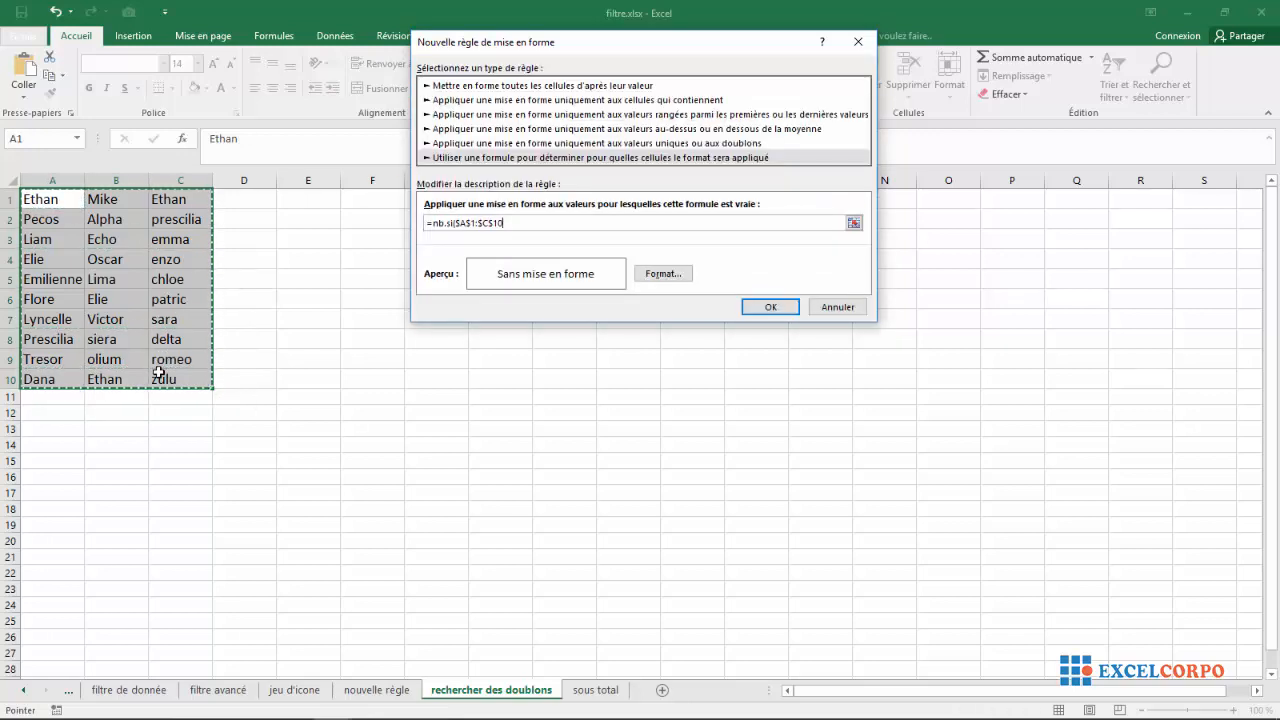
text(;)
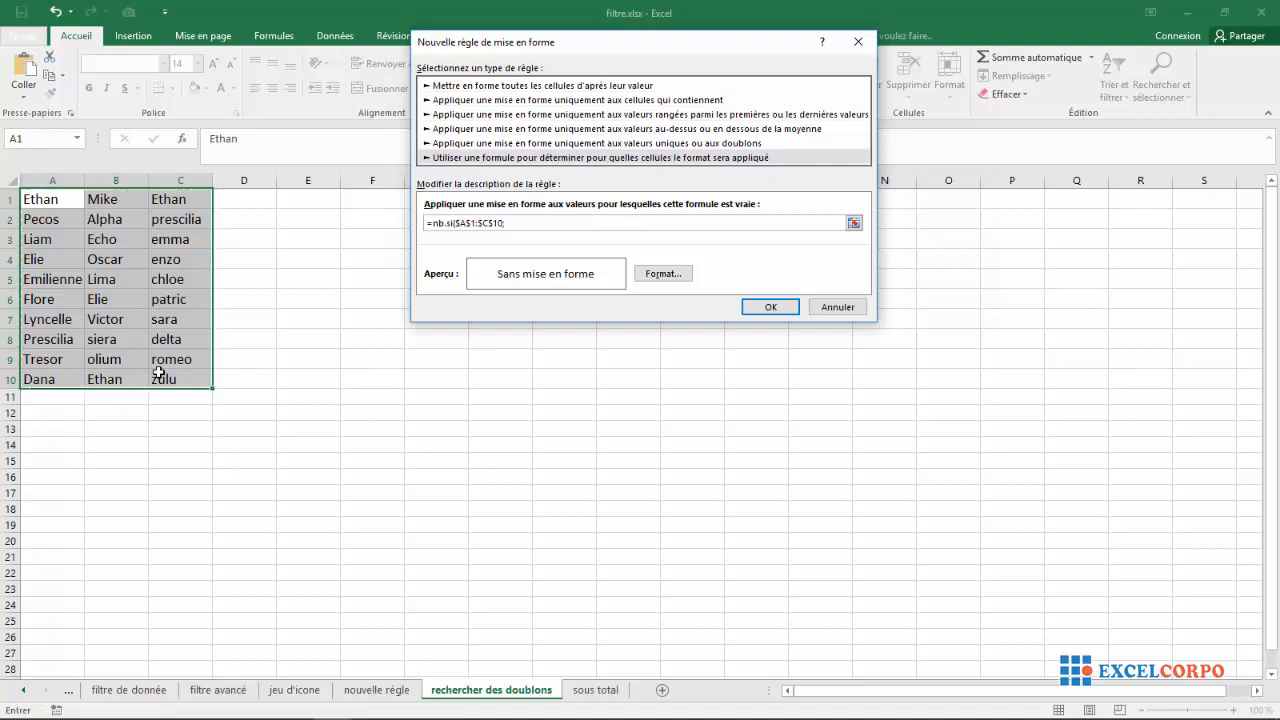
click(45, 201)
click(520, 222)
click(511, 222)
key(BackSpace)
text()=3)
drag(517, 222, 429, 227)
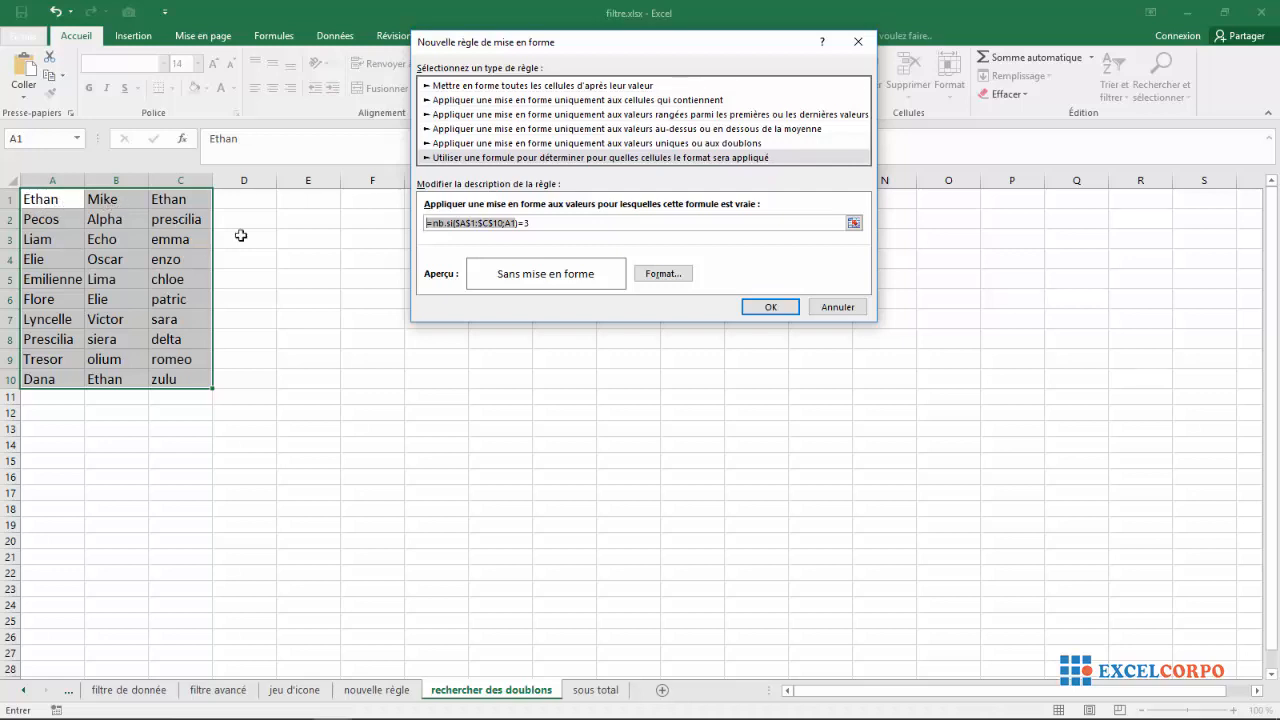
Give the formula rule a light blue background fill and apply it to A1:C10.
click(659, 274)
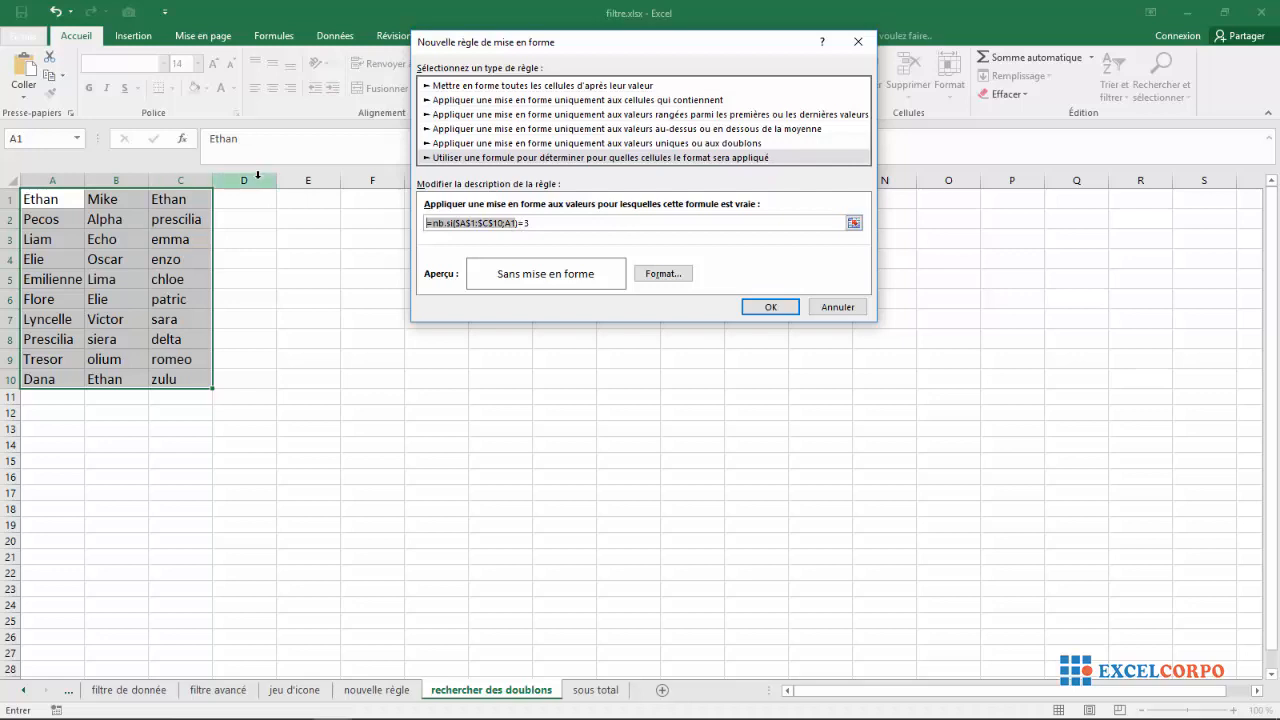
click(541, 223)
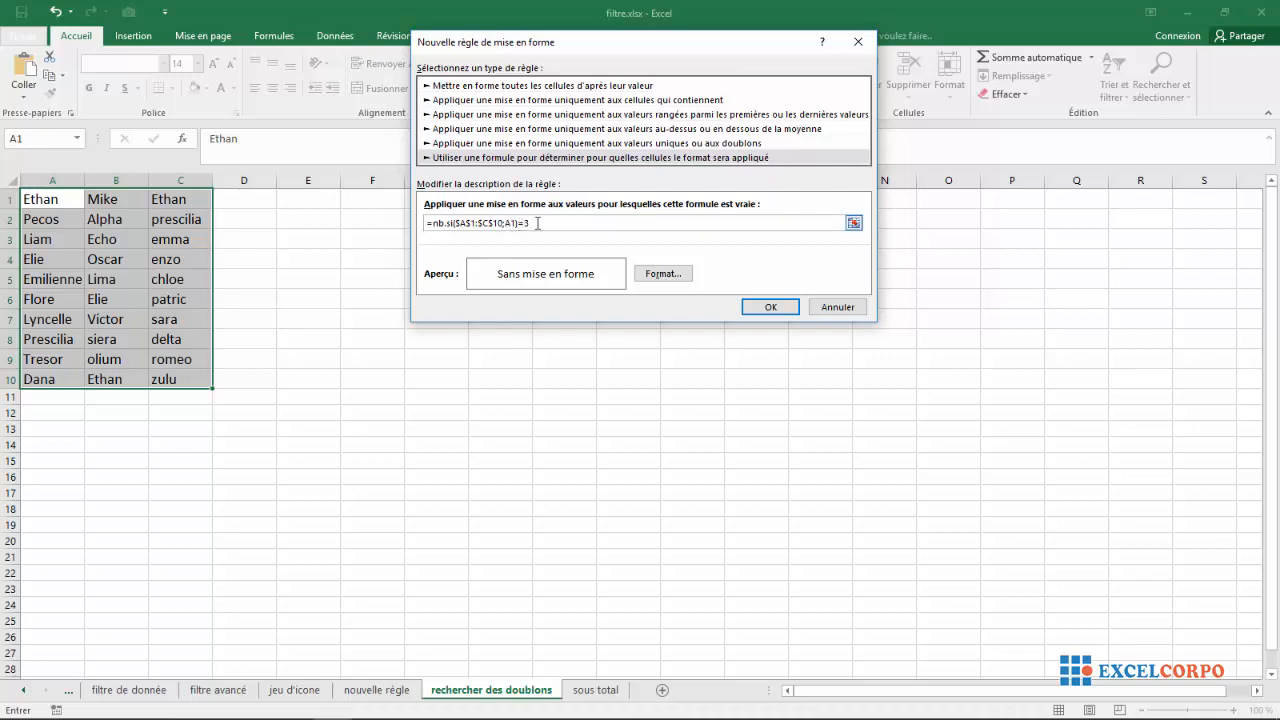
click(663, 274)
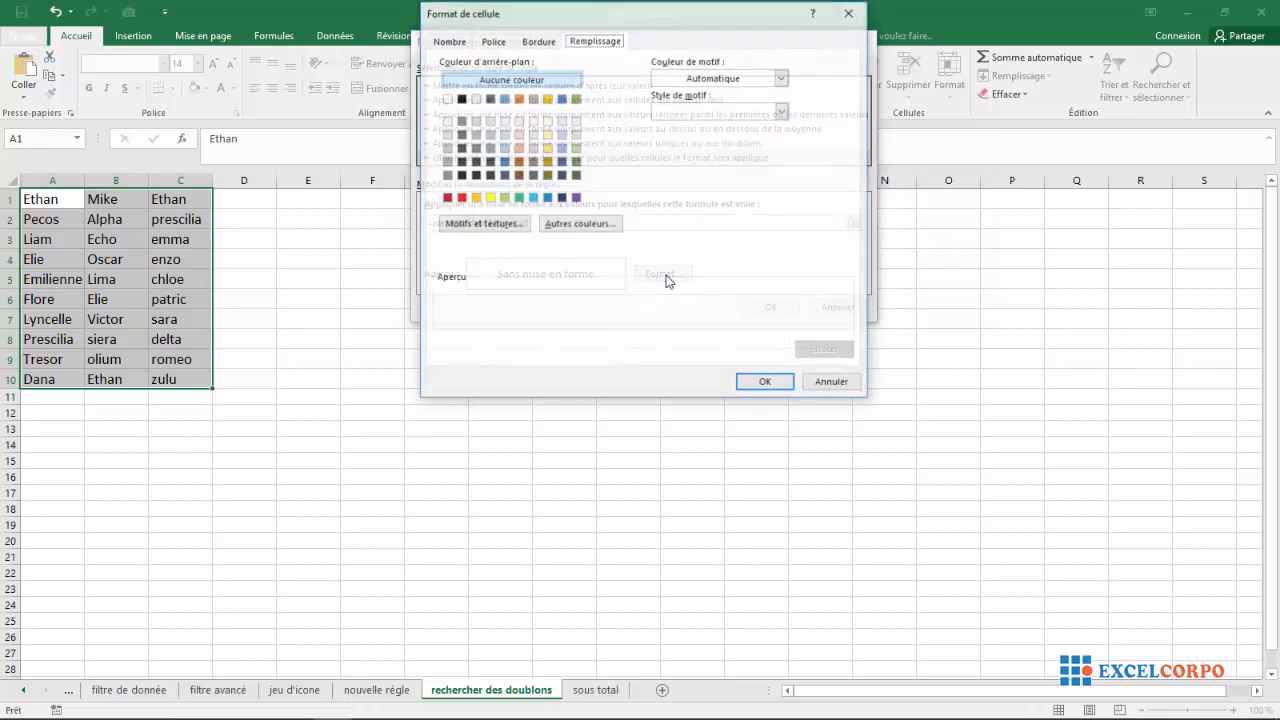
click(505, 134)
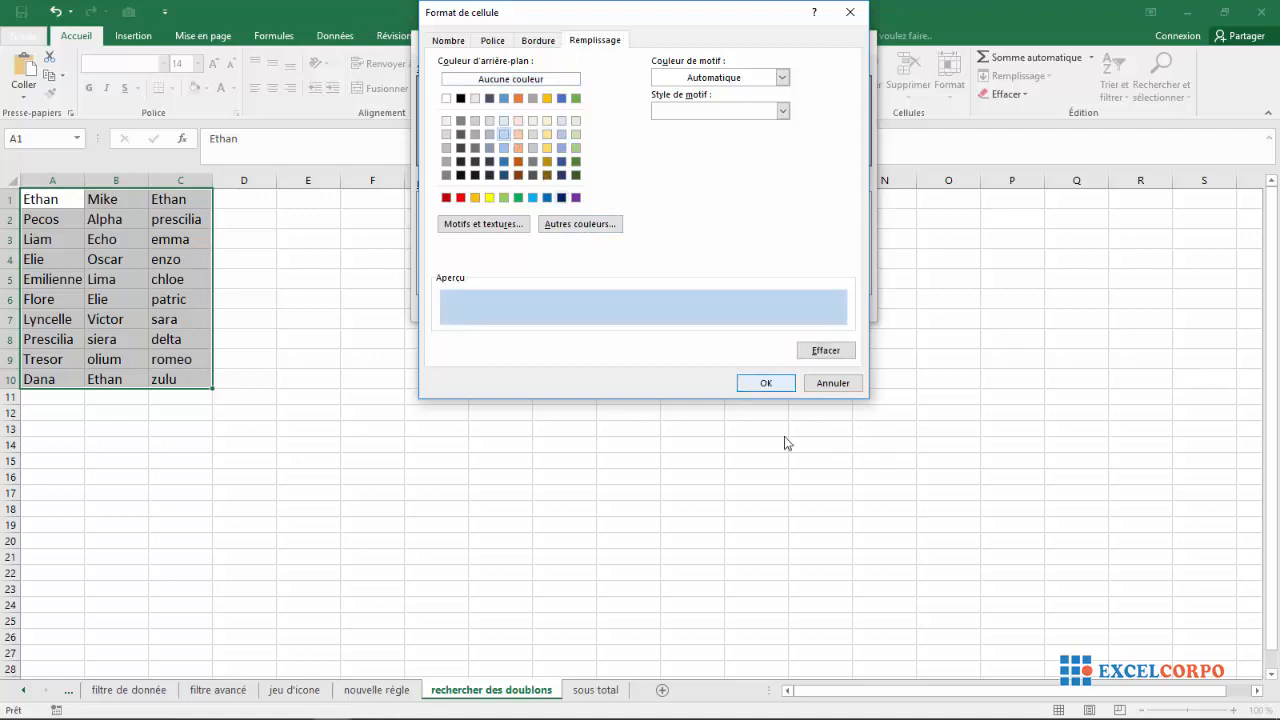
click(763, 386)
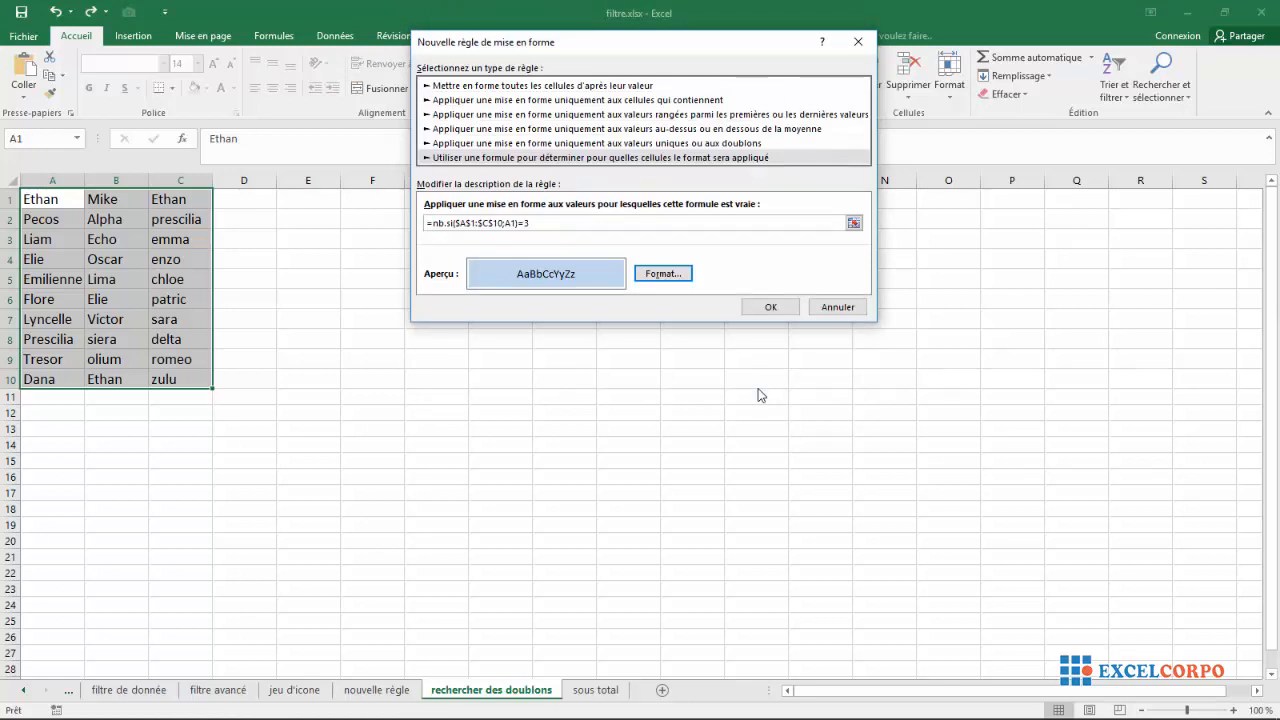
click(791, 310)
Clear the range selection and examine the names highlighted by the formula rule in cells A1, C1 and B10.
key(Down)
key(Down)
key(Down)
key(Down)
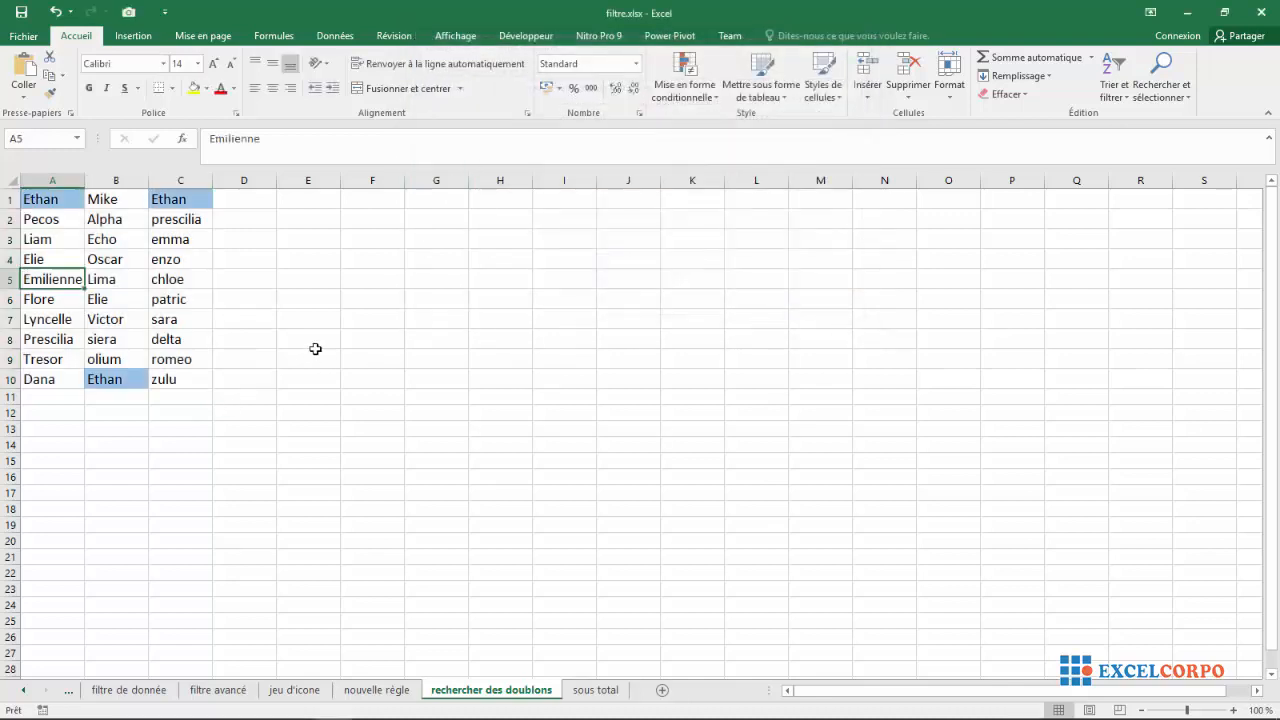
click(206, 296)
click(40, 200)
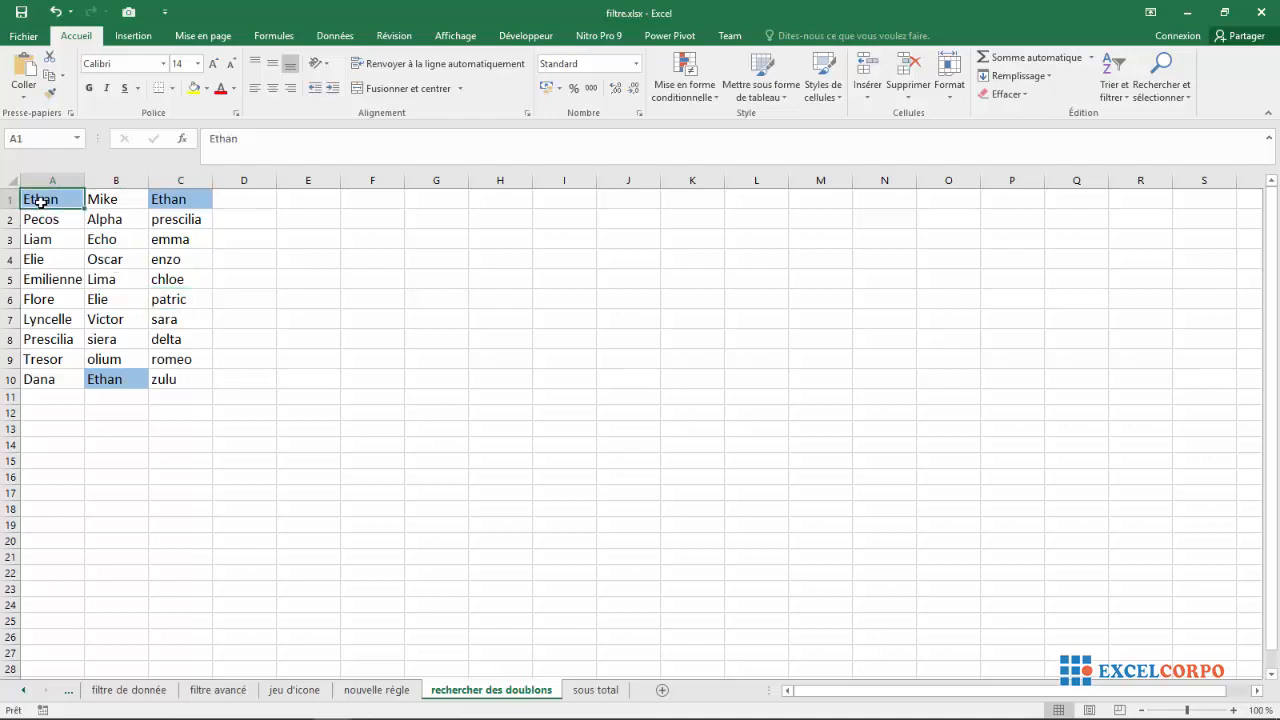
click(104, 379)
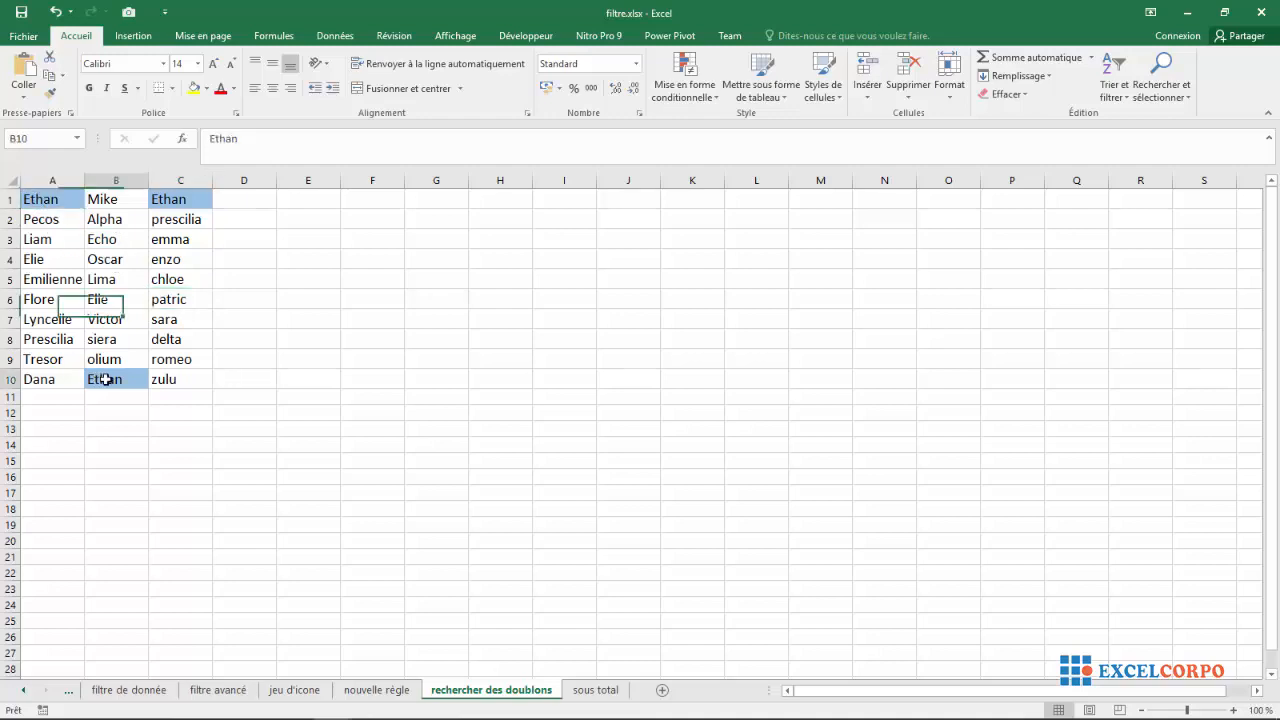
click(164, 200)
click(68, 203)
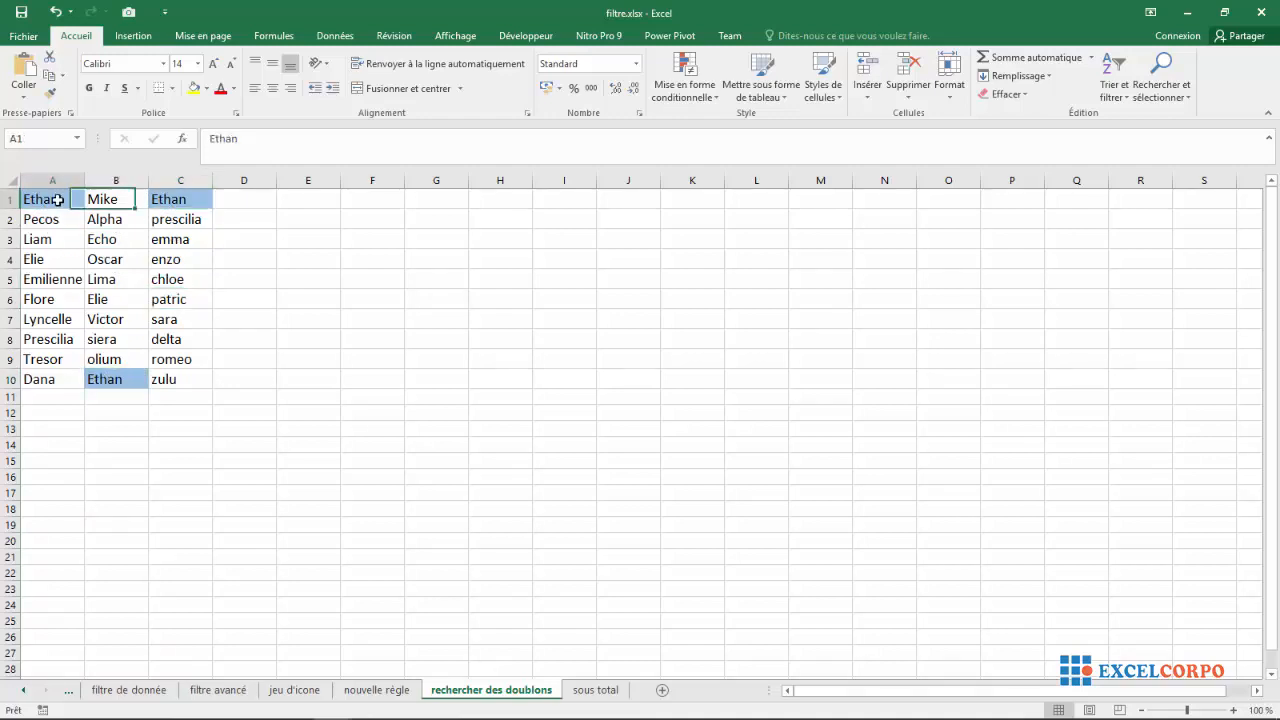
click(100, 379)
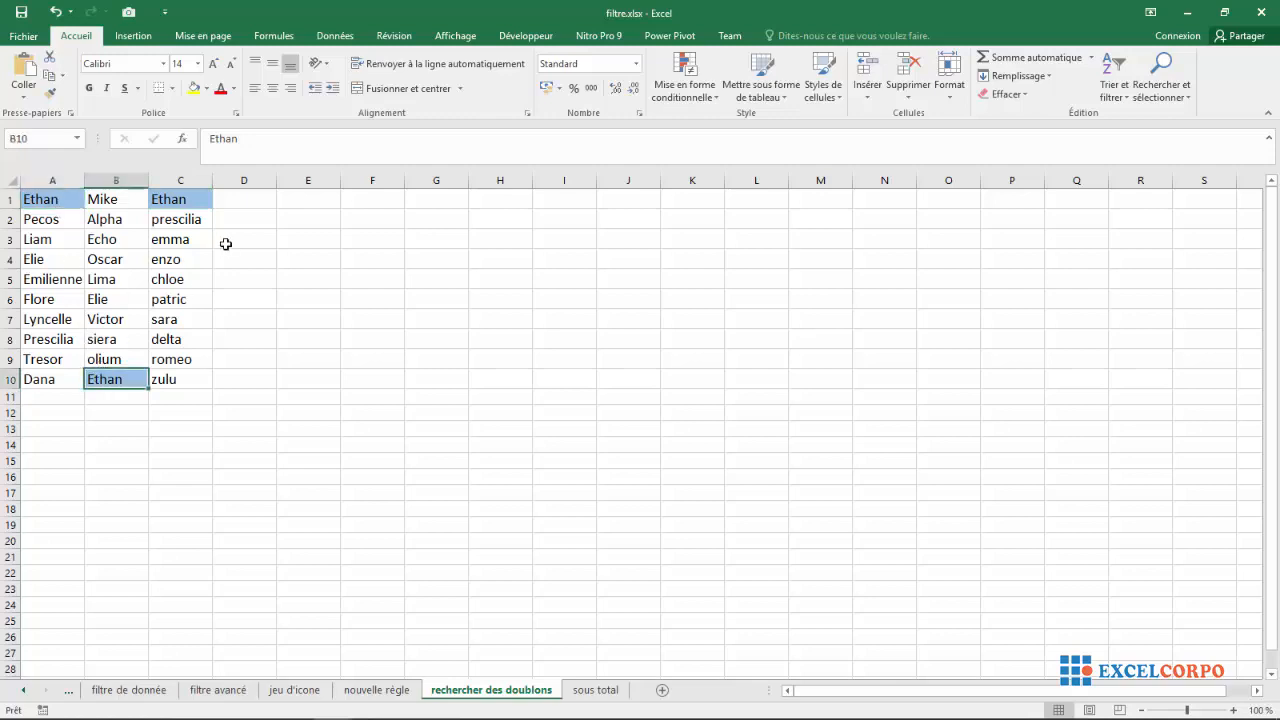
click(192, 201)
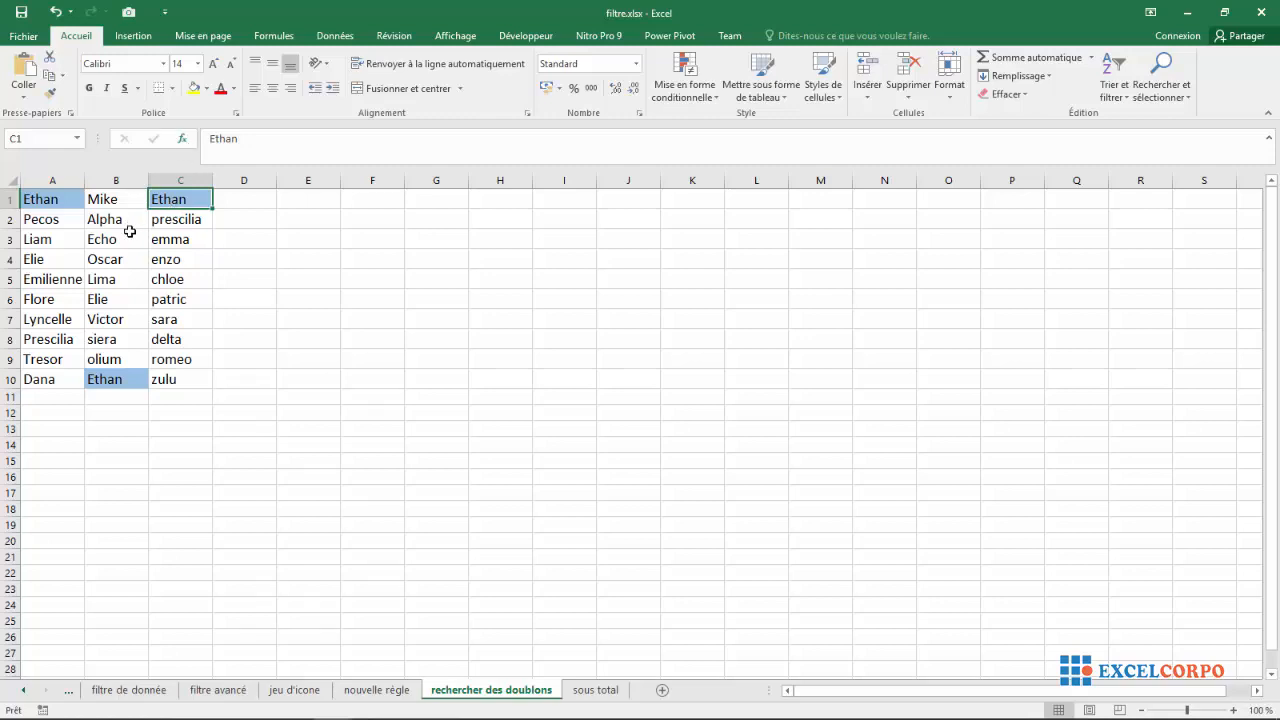
click(130, 232)
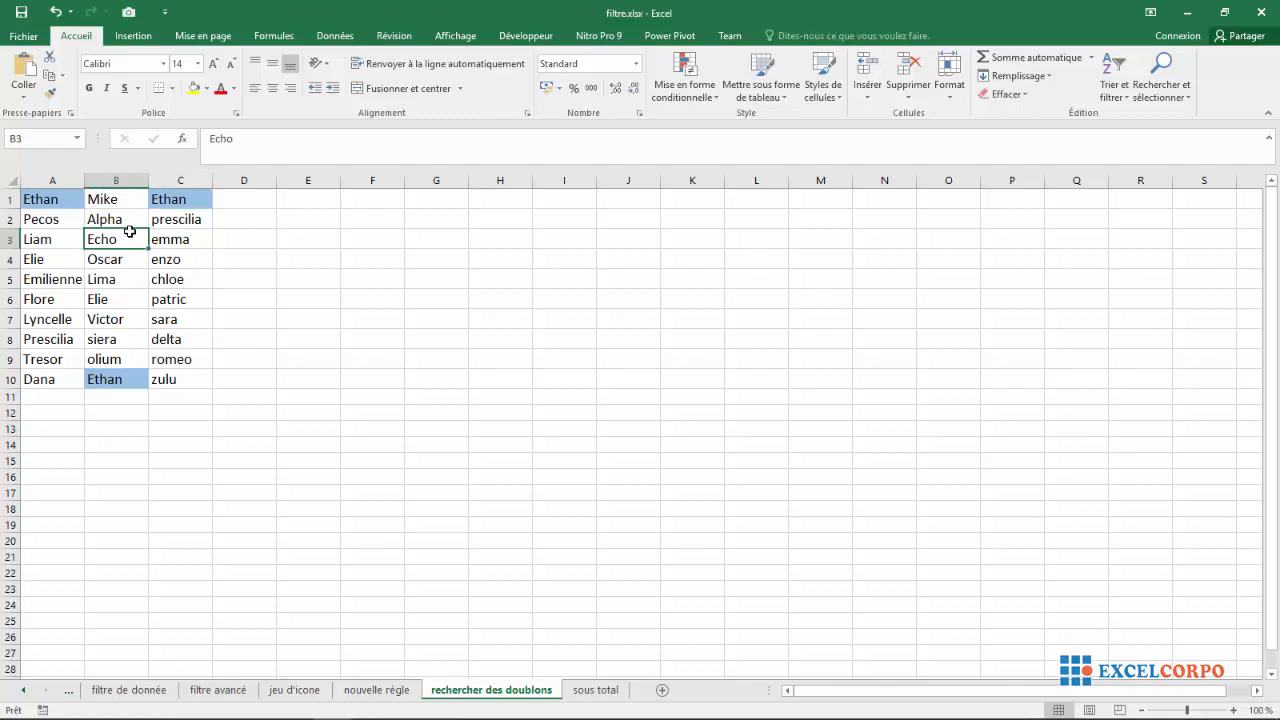